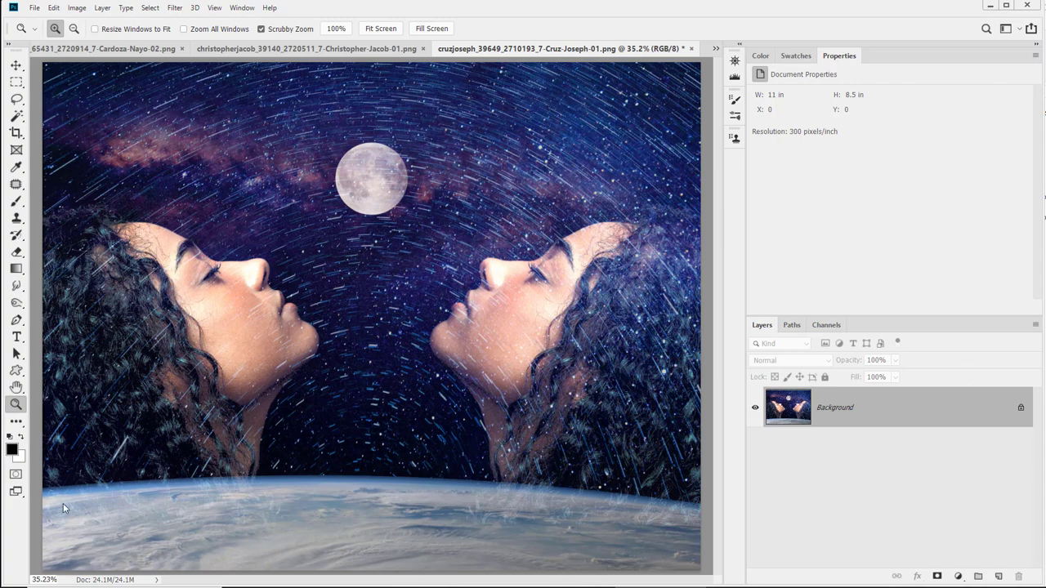
# Step: Add a Brightness/Contrast adjustment layer blended as Multiply at 63% fill on the moon composite
pyautogui.keyDown('alt'); pyautogui.click(101, 580); pyautogui.keyUp('alt')
pyautogui.click(957, 576)
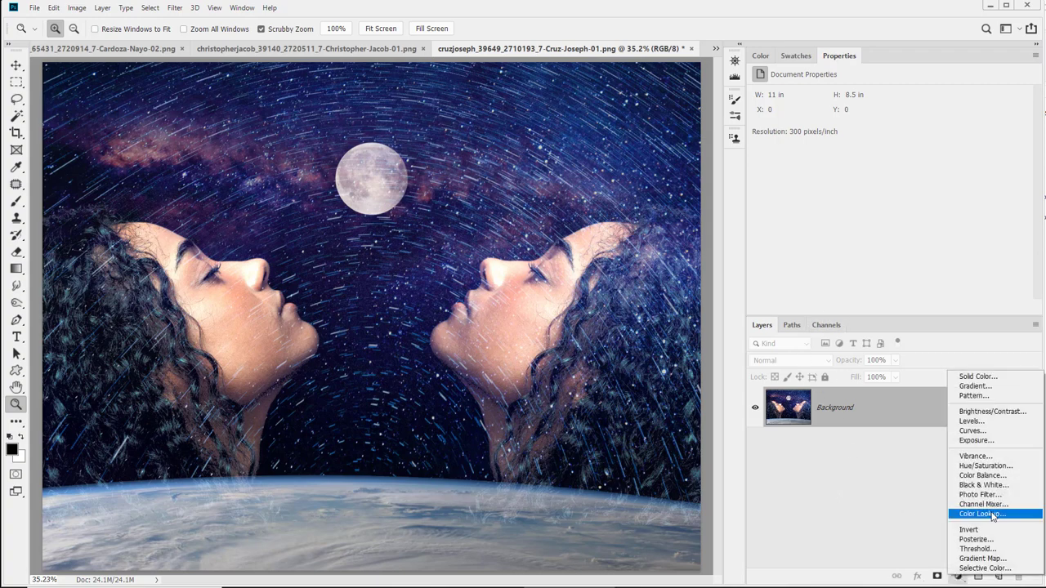
pyautogui.click(1021, 412)
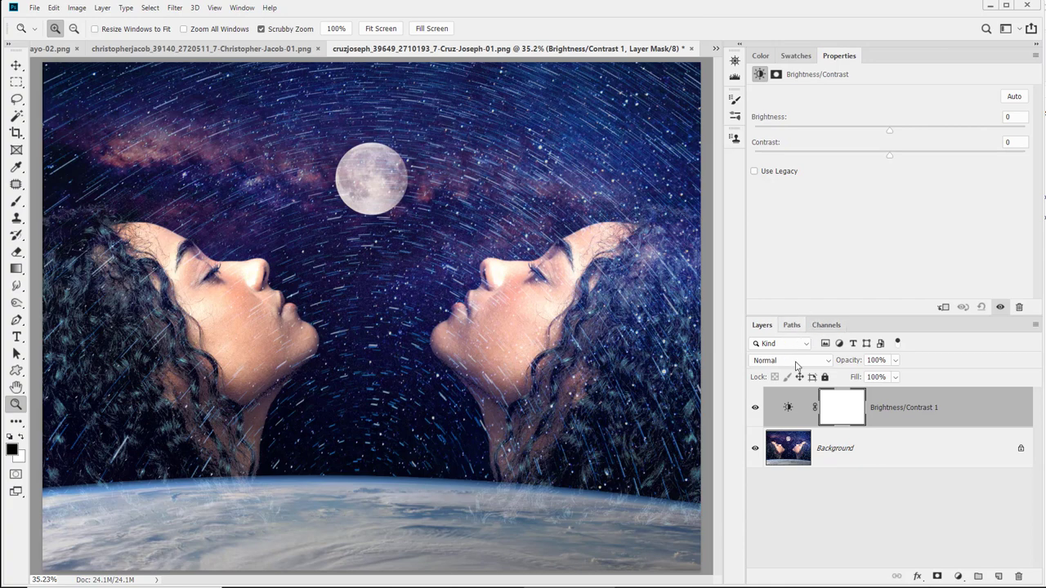
pyautogui.click(797, 360)
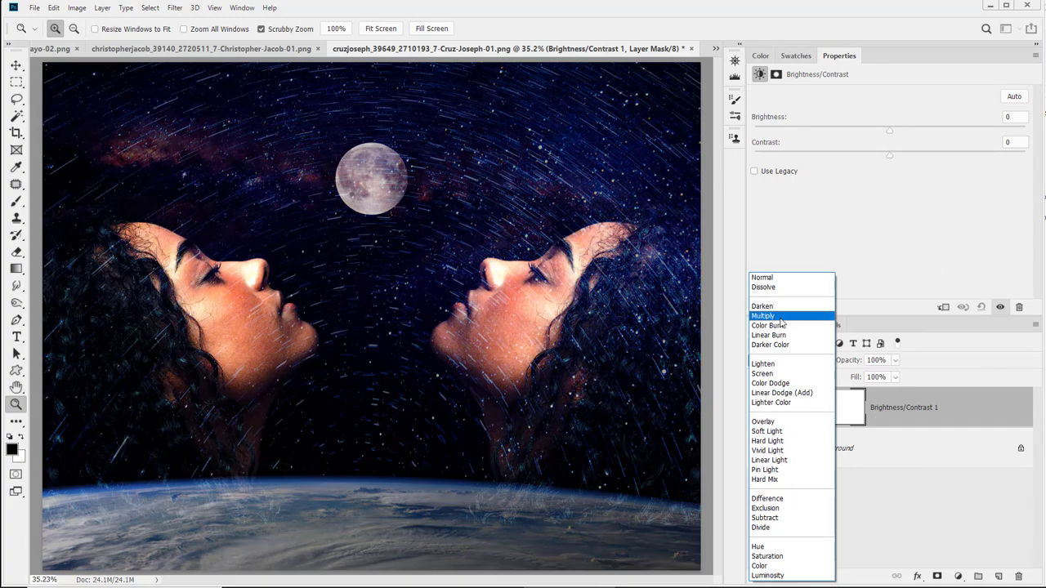
pyautogui.click(781, 323)
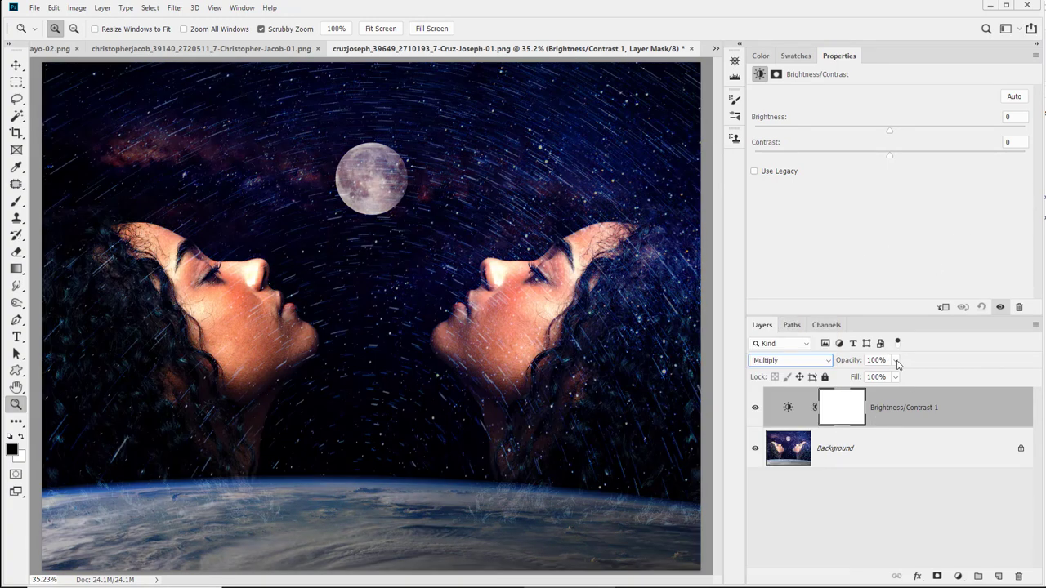
pyautogui.moveTo(895, 377); pyautogui.dragTo(879, 400)
# Step: Compare the image with the adjustment hidden and shown, then close the moon composite
pyautogui.click(882, 488)
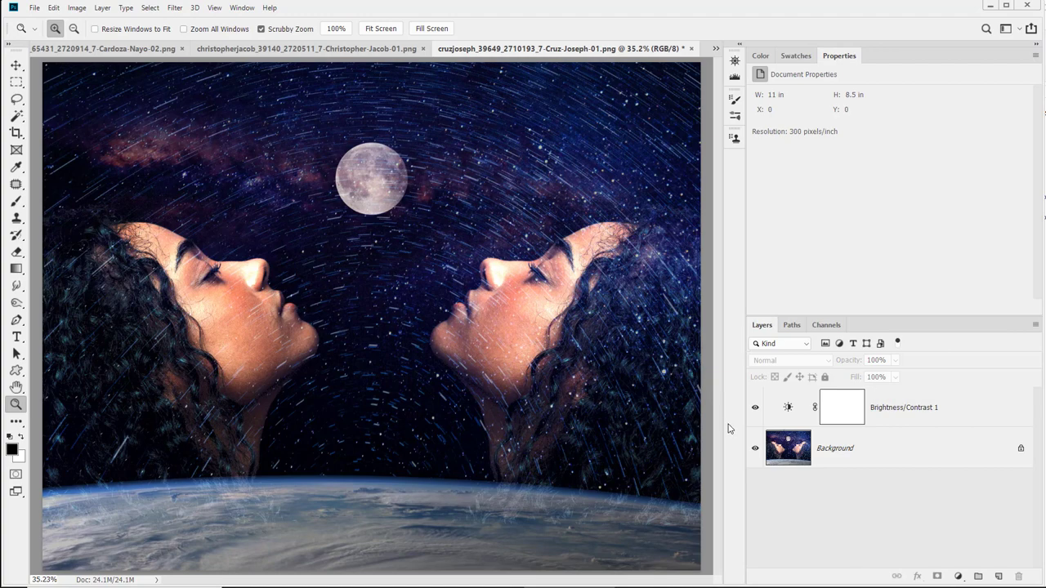
pyautogui.click(755, 409)
pyautogui.click(755, 409)
pyautogui.hotkey('ctrl', 'w')
pyautogui.click(533, 232)
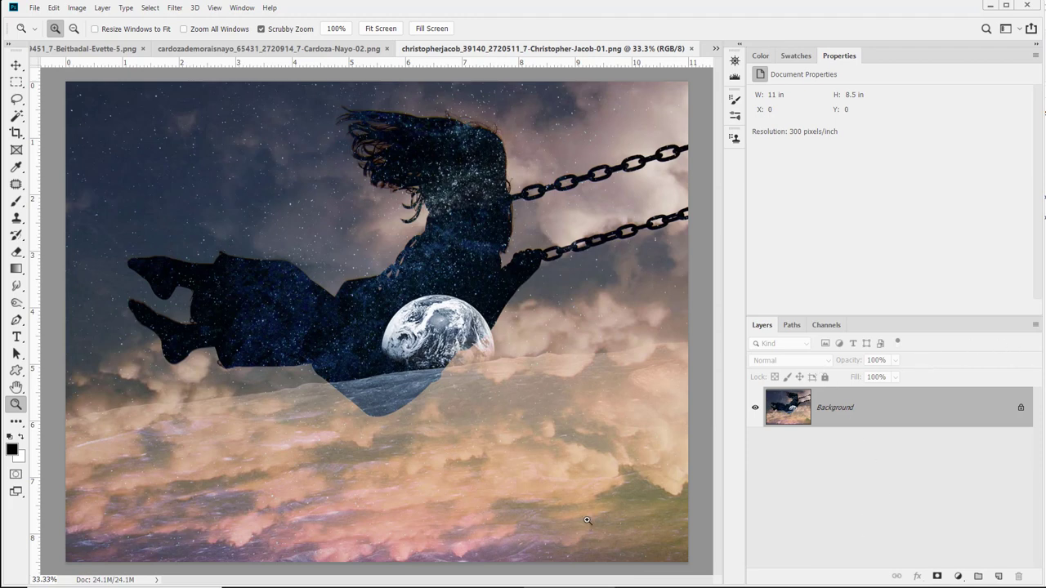
pyautogui.click(110, 580)
# Step: Add a Brightness/Contrast adjustment layer blended as Hard Light and compare it on and off
pyautogui.click(959, 576)
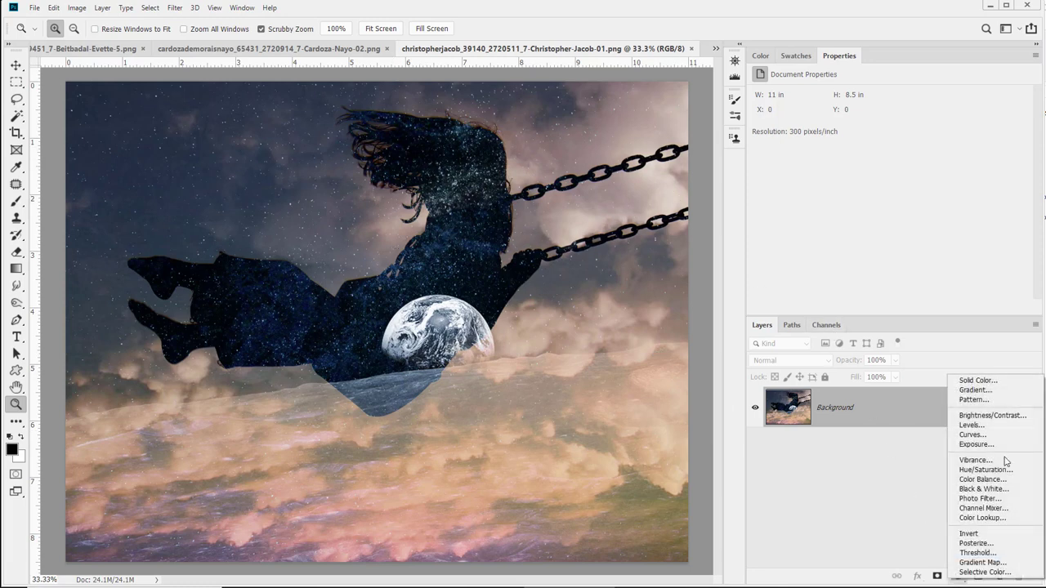
pyautogui.click(1003, 417)
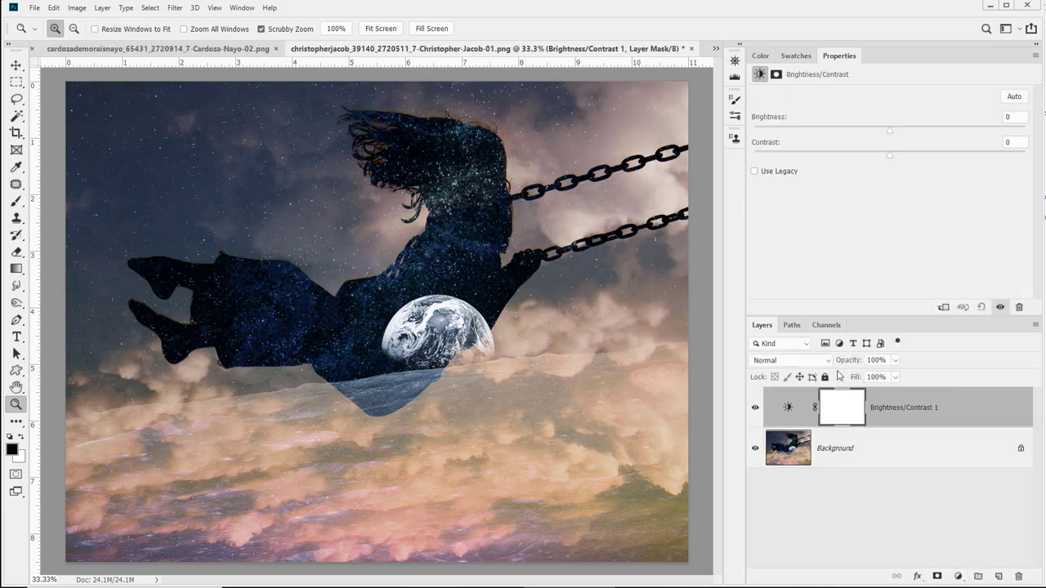
pyautogui.click(812, 367)
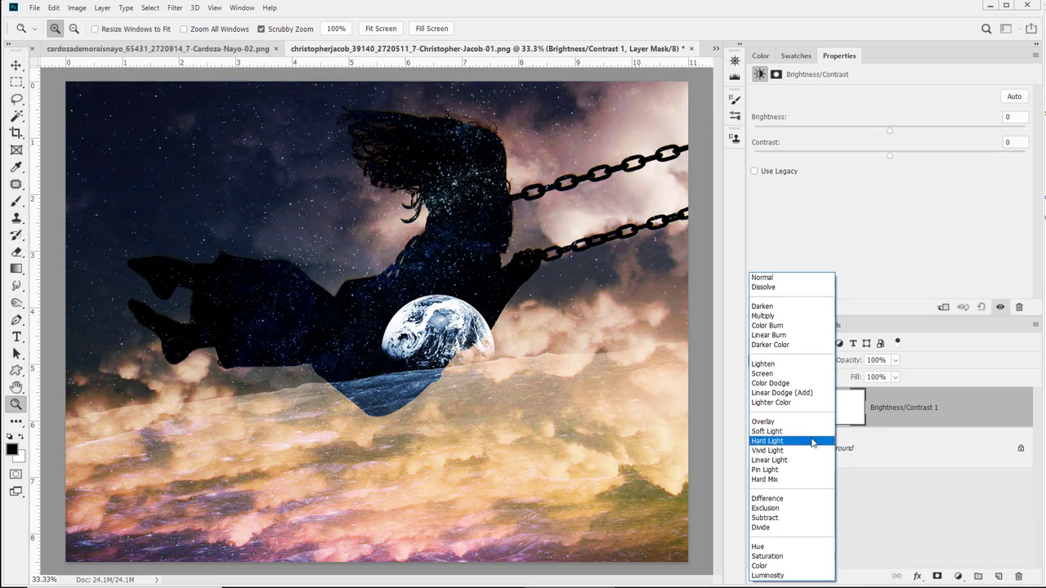
pyautogui.click(812, 441)
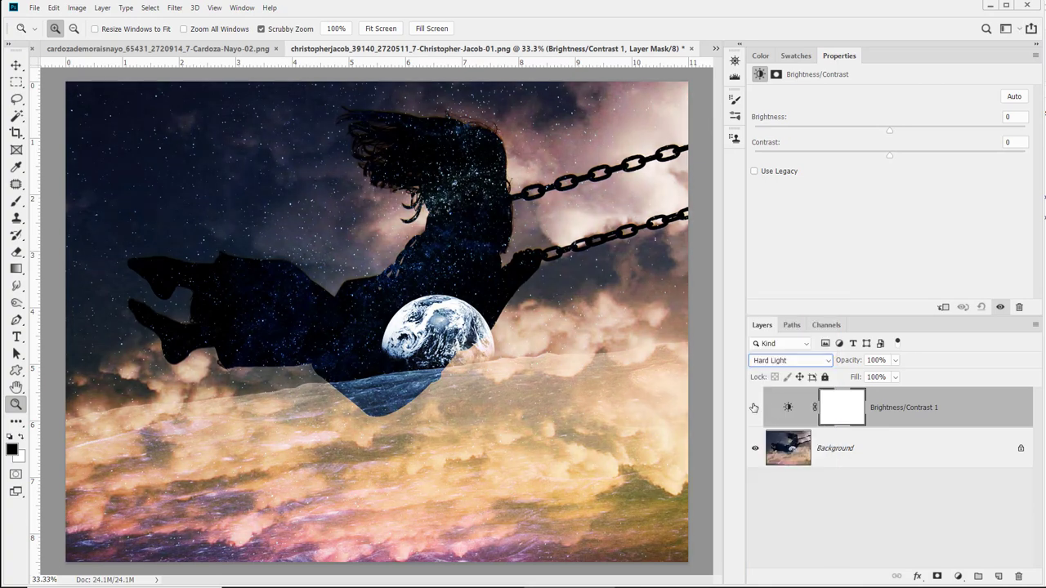
pyautogui.click(754, 408)
pyautogui.click(754, 407)
# Step: Lower the adjustment layer's fill to 34% and compare with it hidden and shown
pyautogui.click(897, 379)
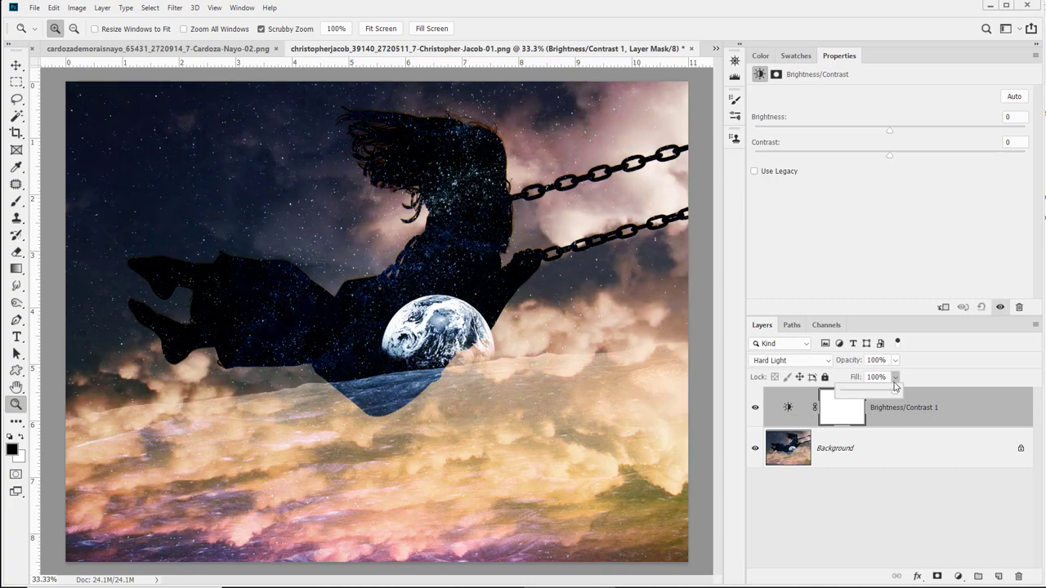
pyautogui.moveTo(897, 393); pyautogui.dragTo(857, 395)
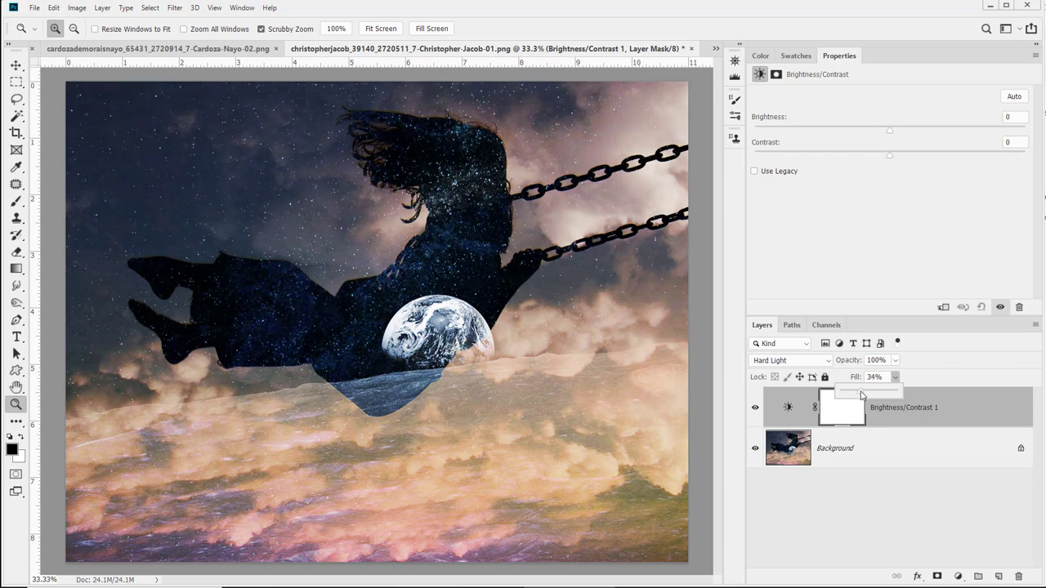
pyautogui.click(755, 408)
pyautogui.click(755, 408)
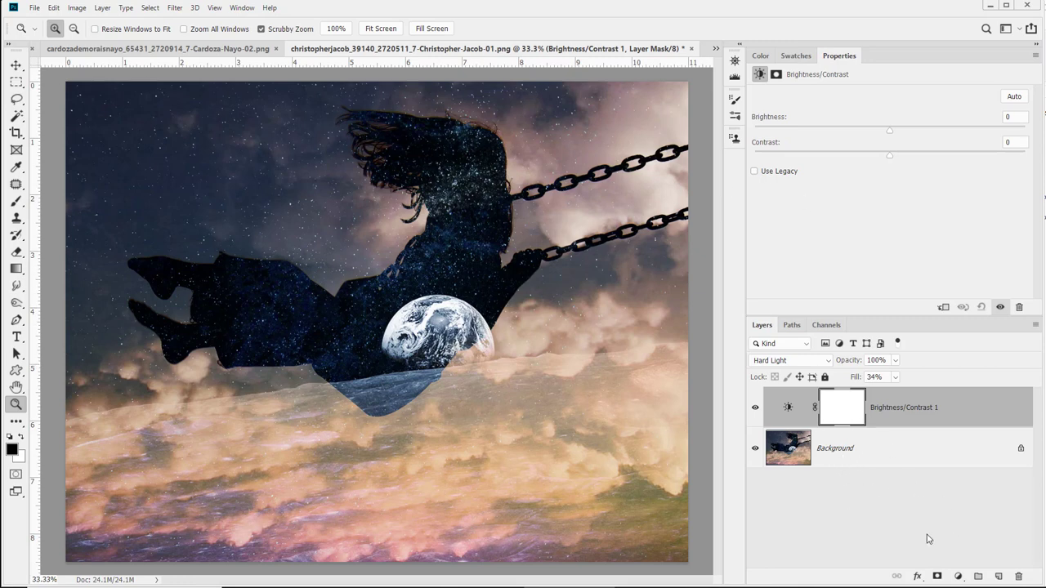
# Step: Close the swing composite without saving and check Cardoza-Nayo-02.png's pixel size and resolution
pyautogui.hotkey('ctrl', 'w')
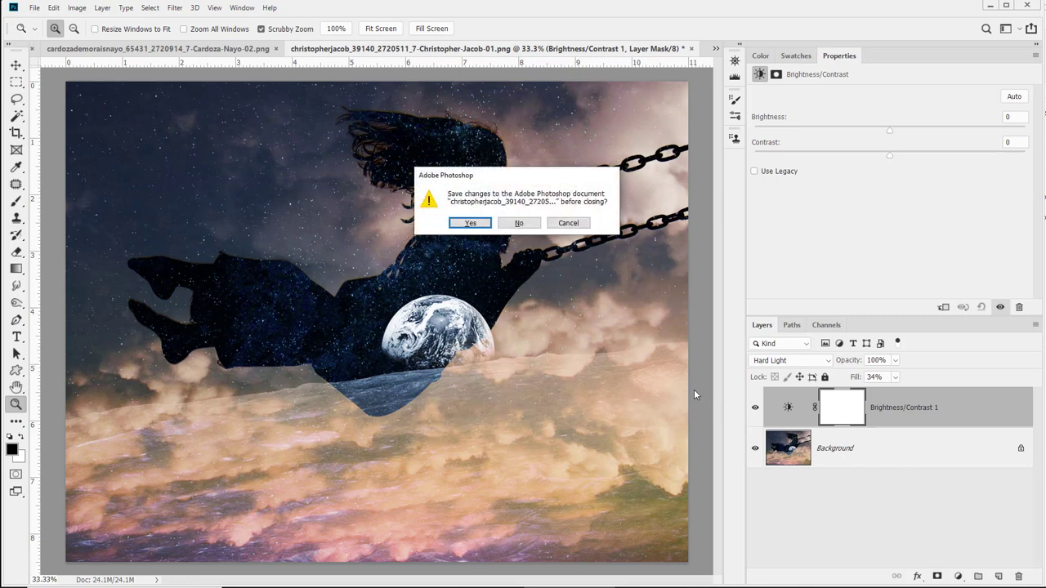
pyautogui.click(520, 224)
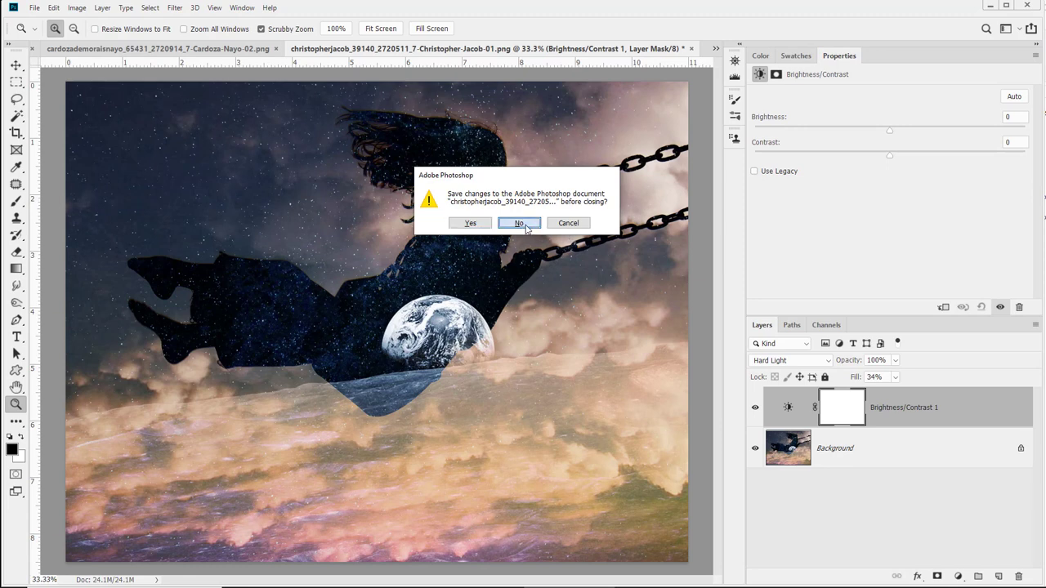
pyautogui.click(518, 223)
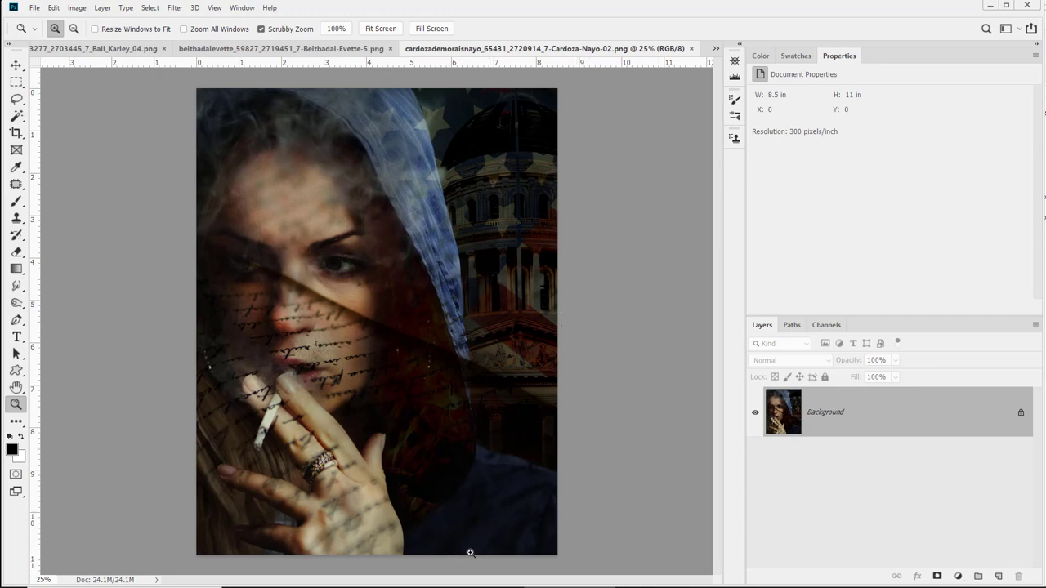
pyautogui.click(106, 581)
pyautogui.click(127, 581)
# Step: Add a Brightness/Contrast layer to Cardoza-Nayo-02.png, previewing blend modes but keeping Normal
pyautogui.click(956, 577)
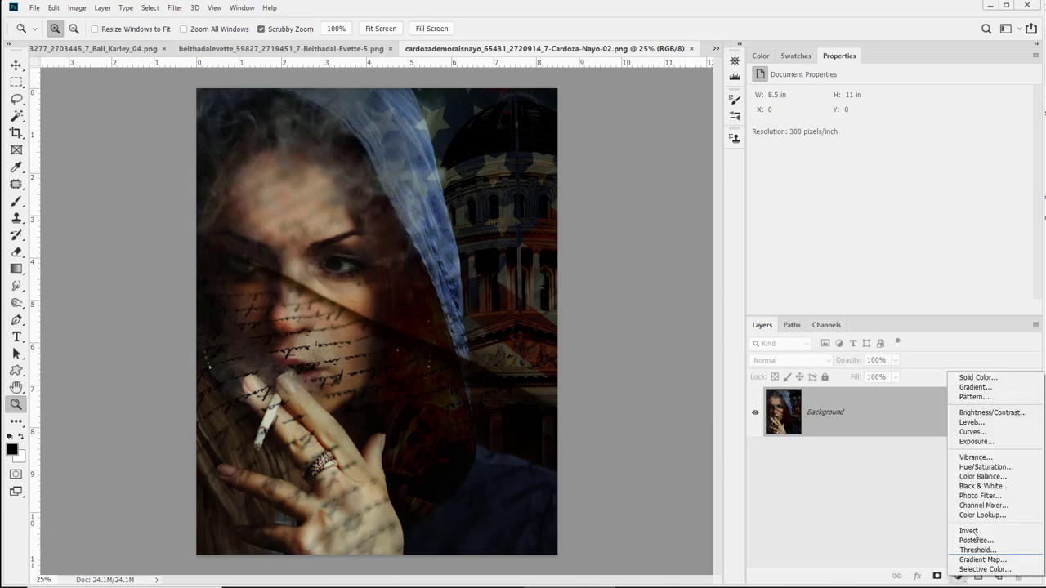
pyautogui.click(981, 417)
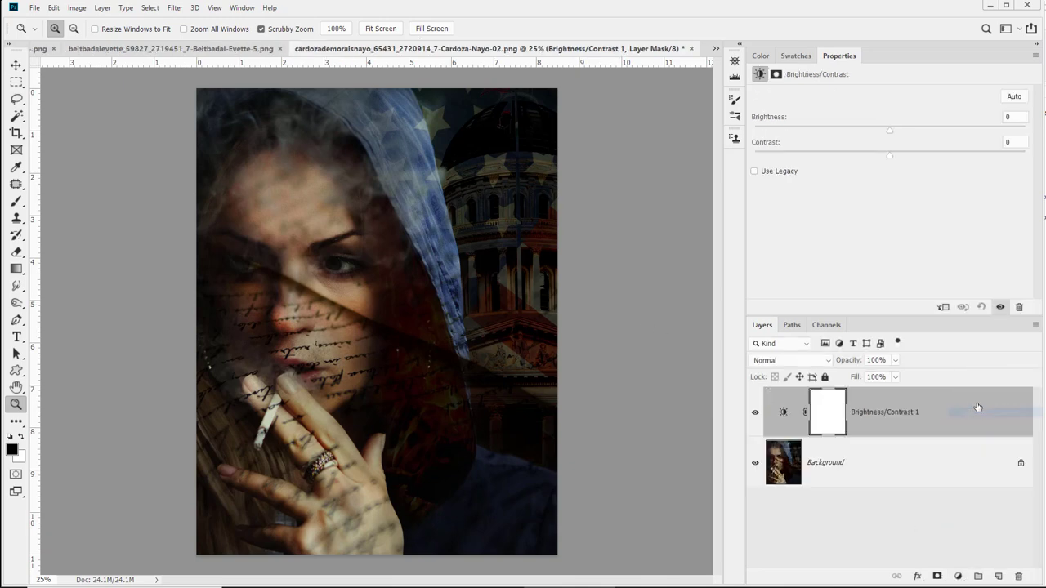
pyautogui.click(800, 361)
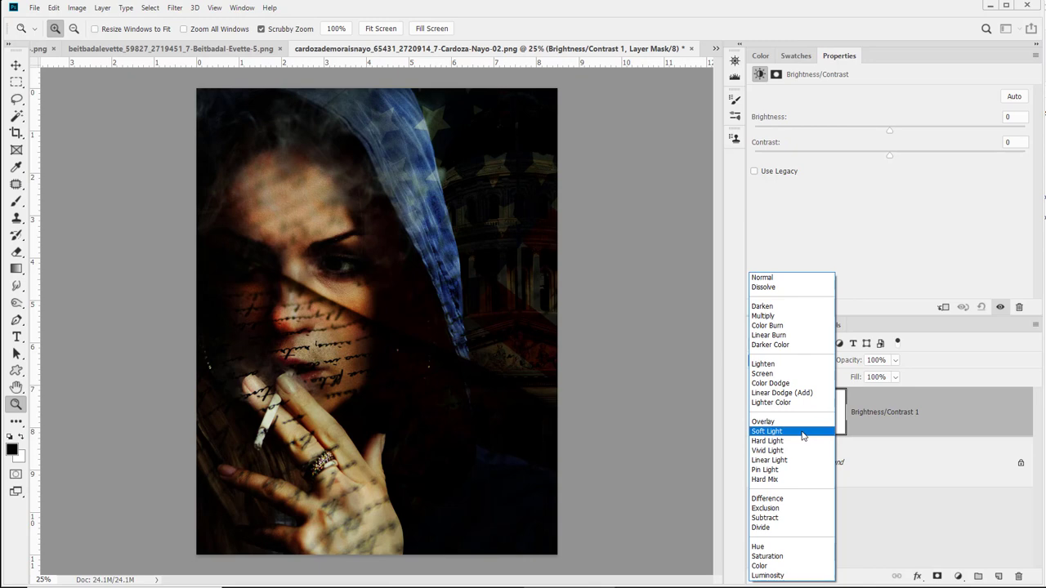
pyautogui.press('Escape')
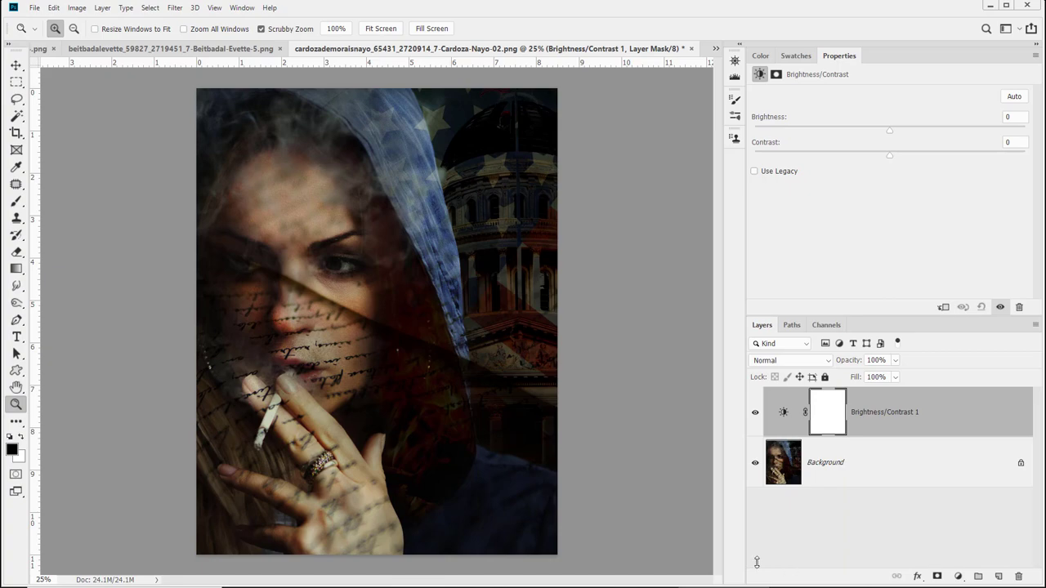
# Step: In Firefox, view Rembrandt's Philosopher in Meditation on WikiArt and advance to the next version
pyautogui.hotkey('alt', 'Tab')
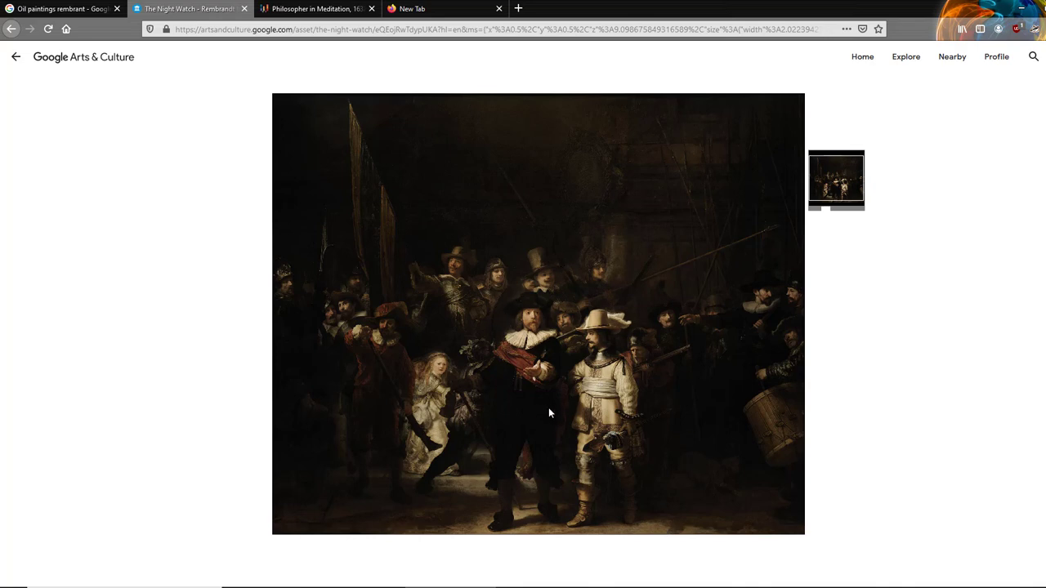
pyautogui.click(304, 9)
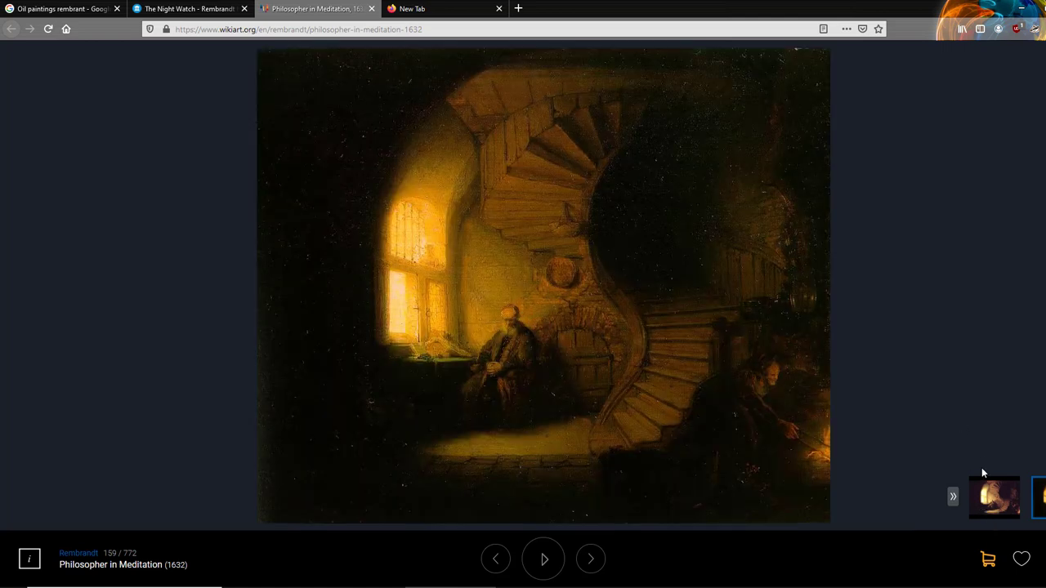
pyautogui.press('Right')
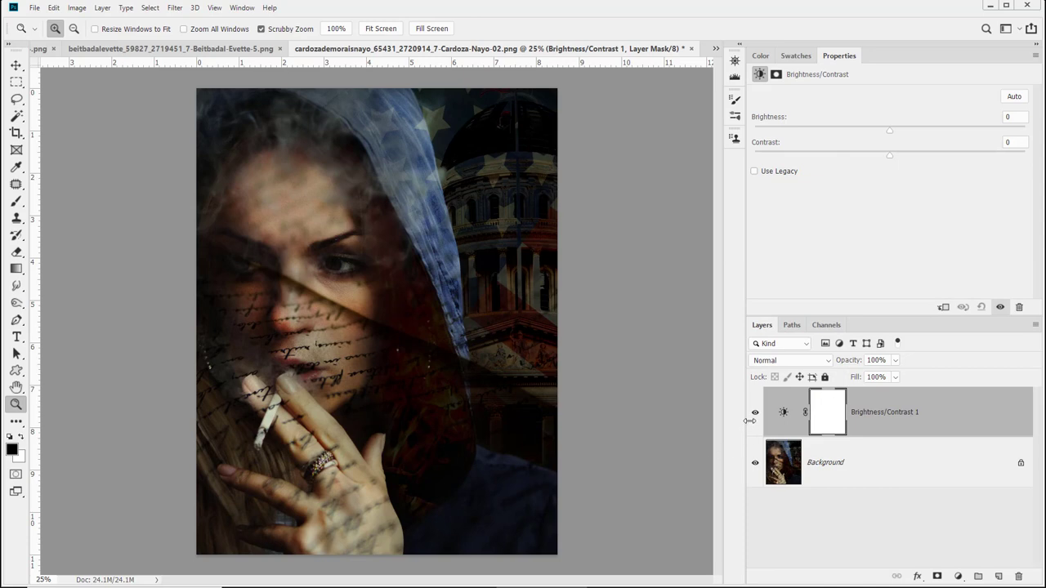
# Step: Set Brightness/Contrast 1 to Soft Light and compare with it hidden and shown
pyautogui.click(768, 362)
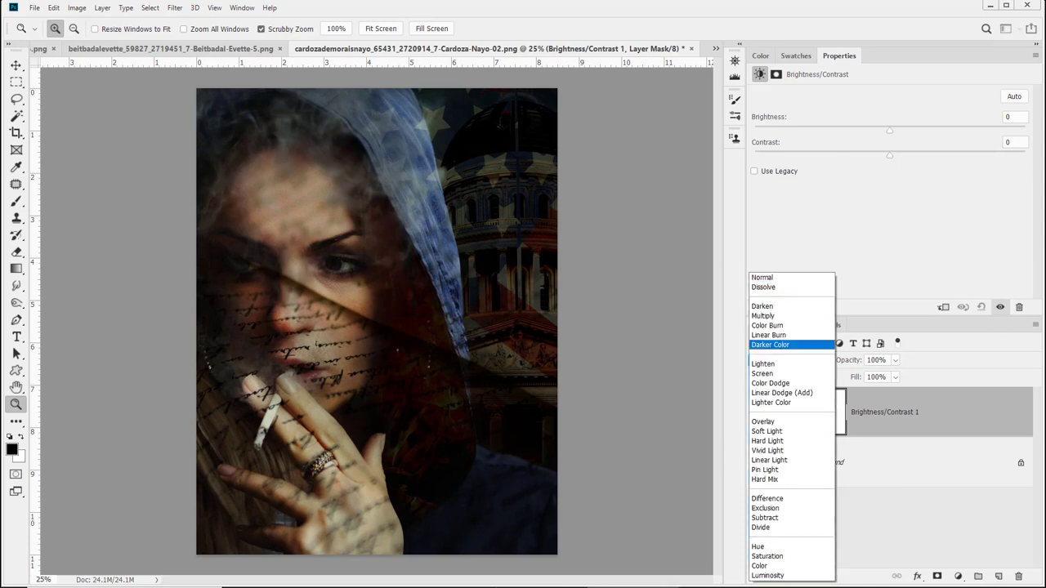
pyautogui.click(807, 433)
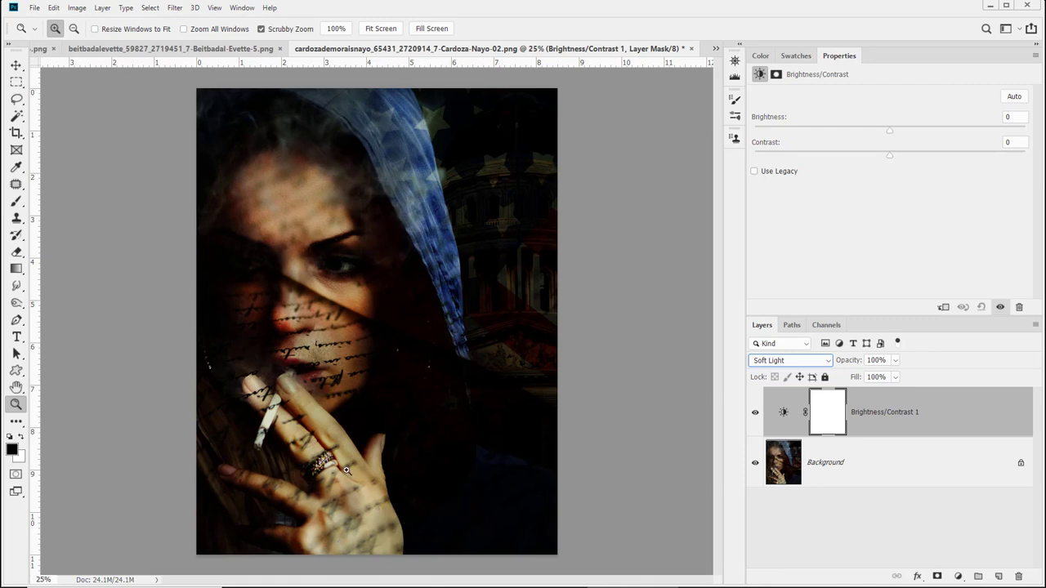
pyautogui.click(755, 413)
pyautogui.click(755, 412)
# Step: Compare the adjustment again, zoom into the portrait, and begin closing the Cardoza-Nayo document
pyautogui.click(755, 412)
pyautogui.click(755, 413)
pyautogui.click(619, 429)
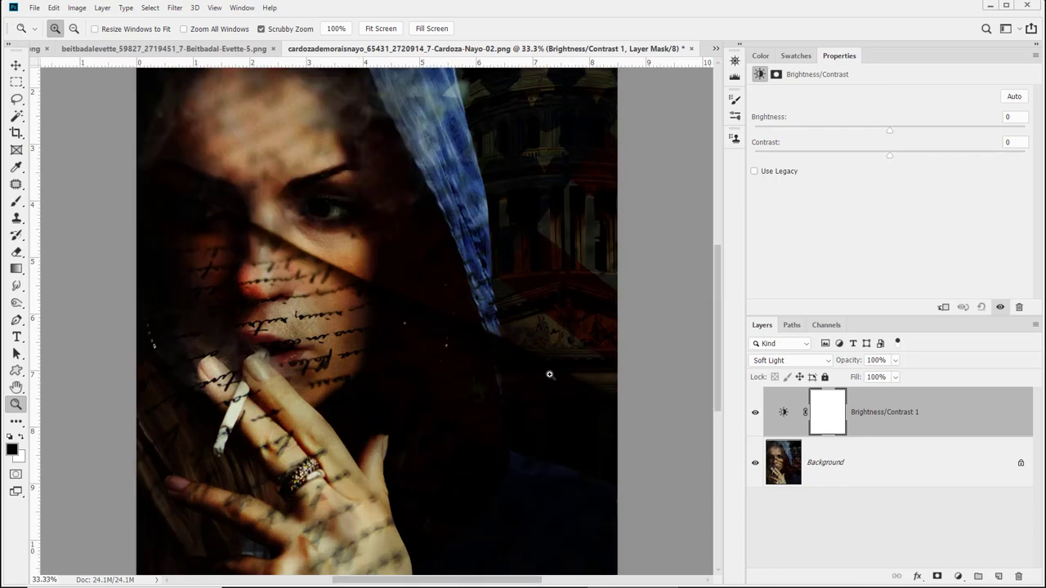
pyautogui.hotkey('ctrl', 'w')
pyautogui.click(520, 221)
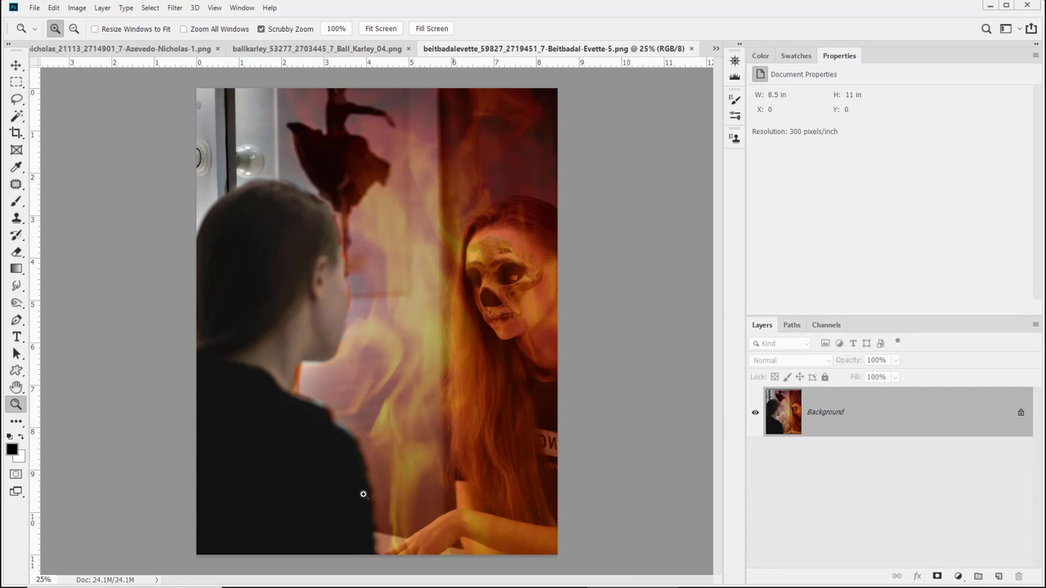
pyautogui.click(123, 580)
pyautogui.moveTo(348, 293); pyautogui.dragTo(370, 283)
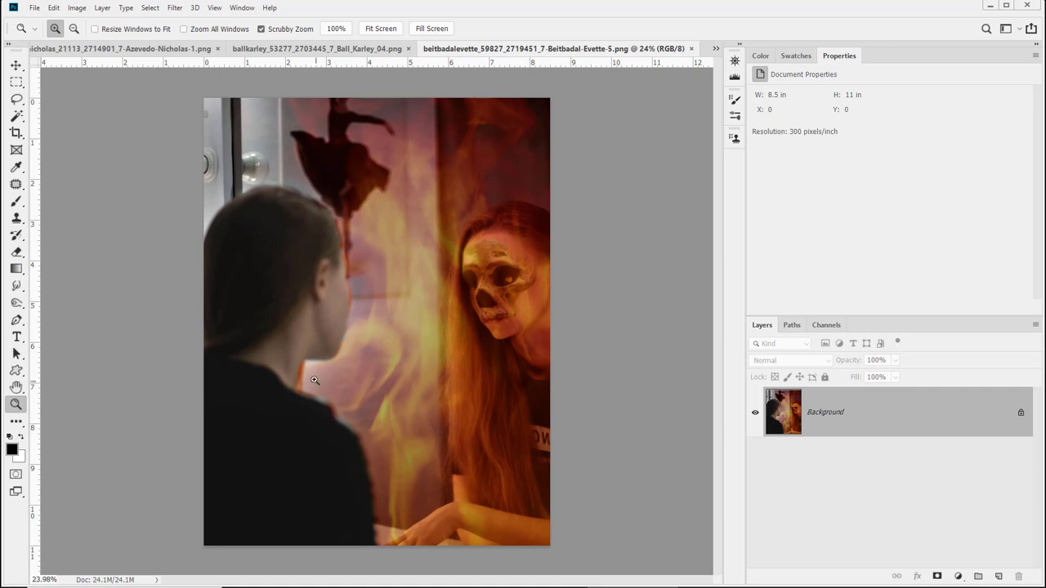
pyautogui.moveTo(332, 392); pyautogui.dragTo(375, 480)
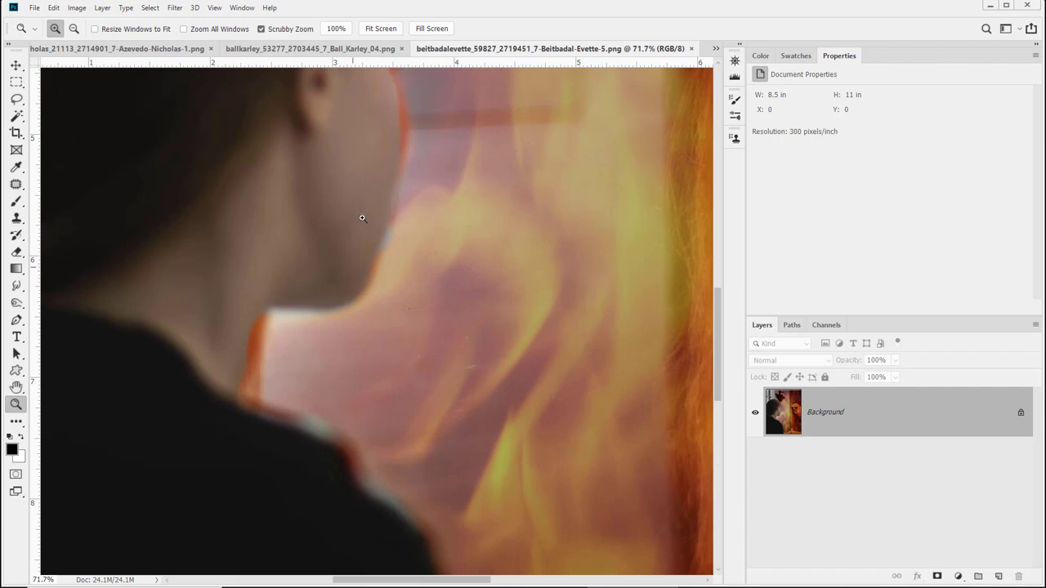
pyautogui.moveTo(365, 241); pyautogui.dragTo(531, 160)
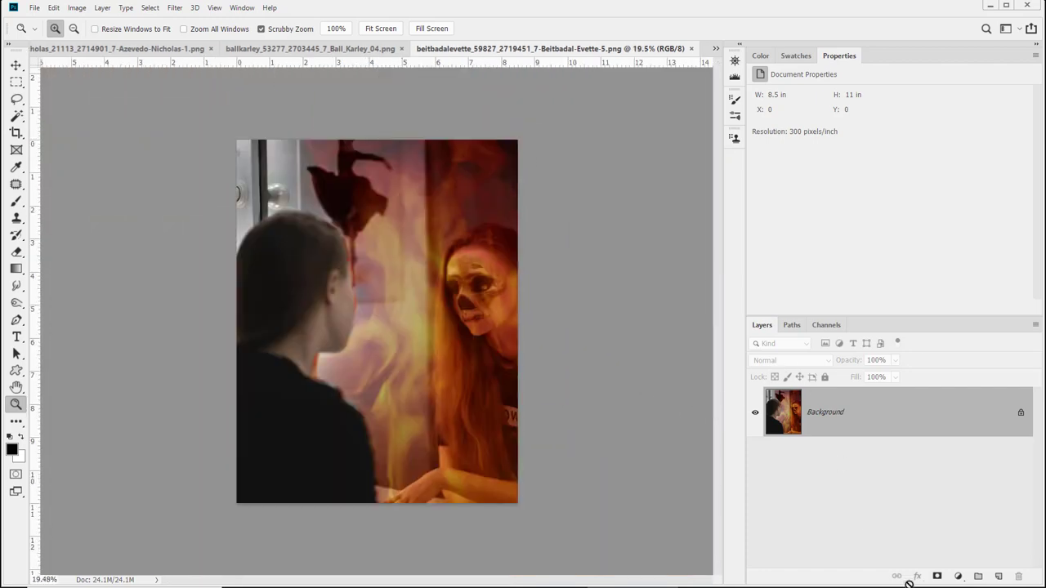
# Step: Add a Brightness/Contrast adjustment layer blended as Overlay to the mirror image
pyautogui.click(957, 576)
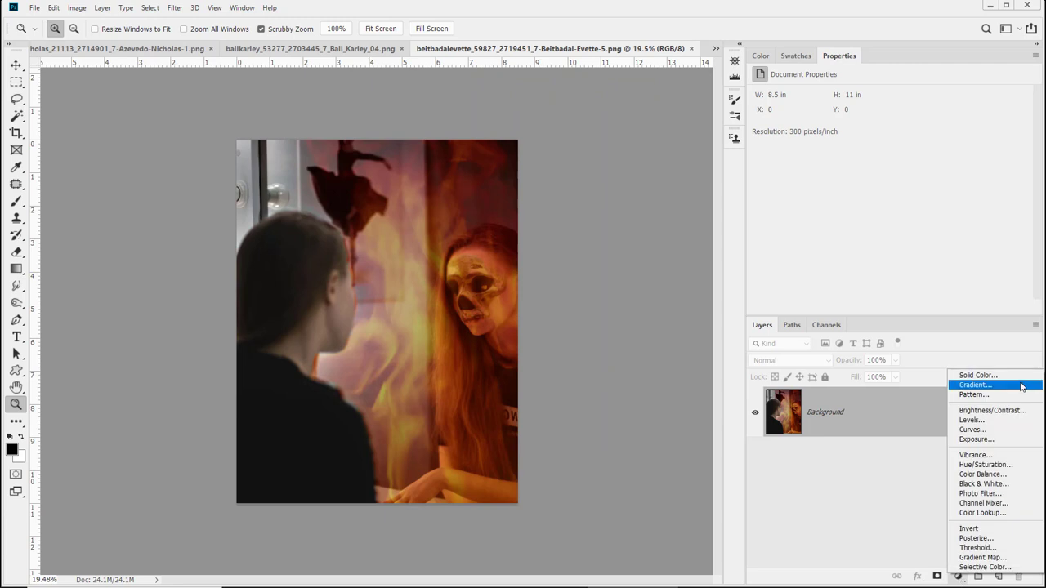
pyautogui.click(1005, 410)
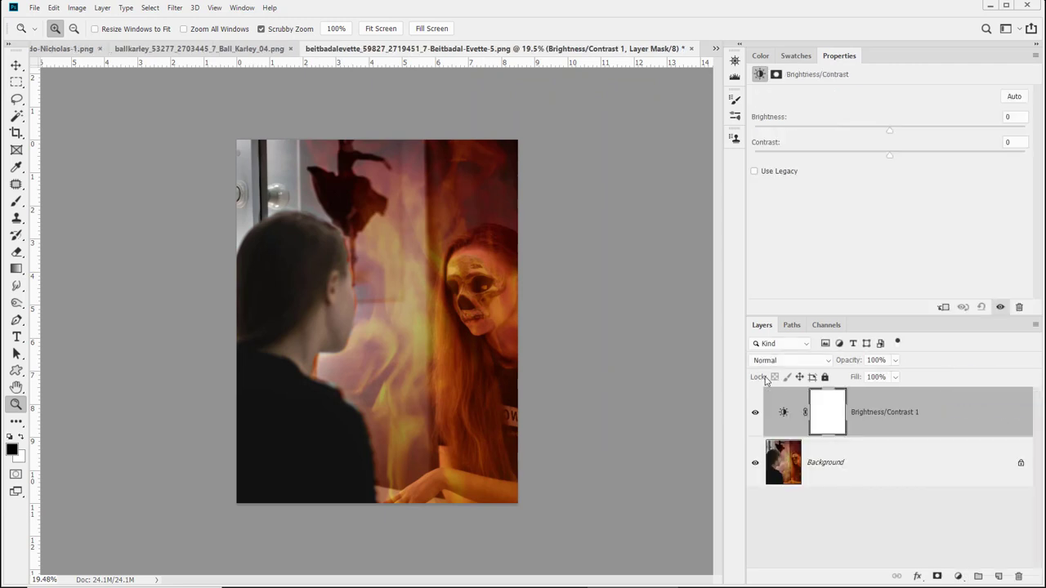
pyautogui.click(769, 360)
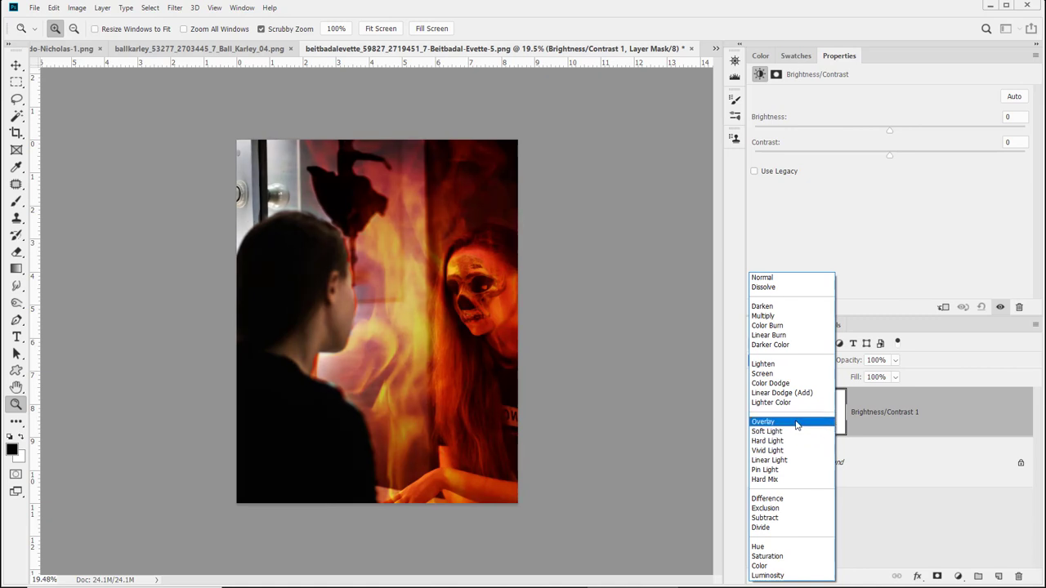
pyautogui.click(797, 425)
# Step: Lower the adjustment layer's fill to 34% and toggle it off and on to compare
pyautogui.click(894, 376)
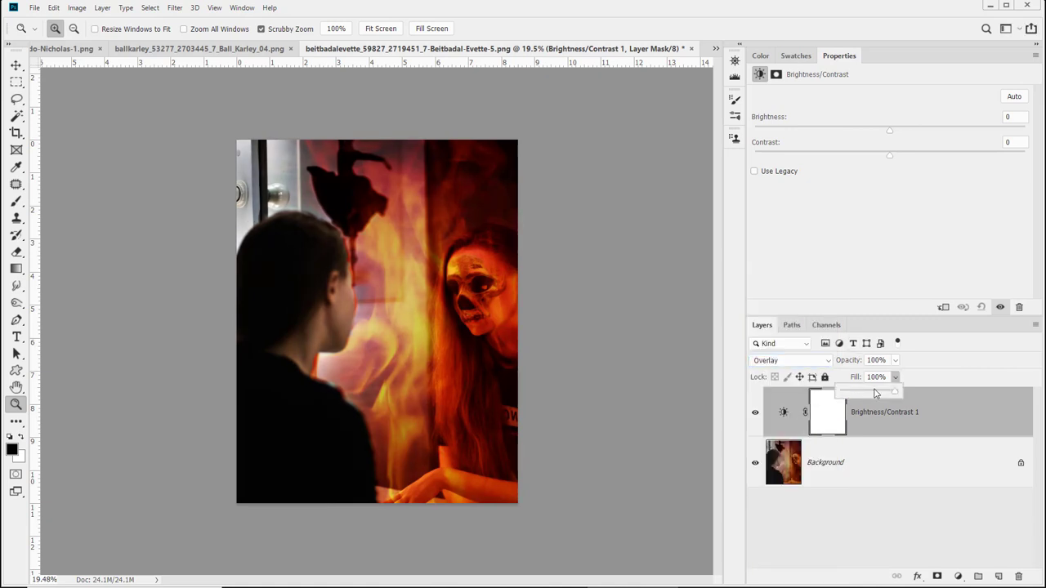
pyautogui.moveTo(876, 395); pyautogui.dragTo(861, 395)
pyautogui.click(754, 413)
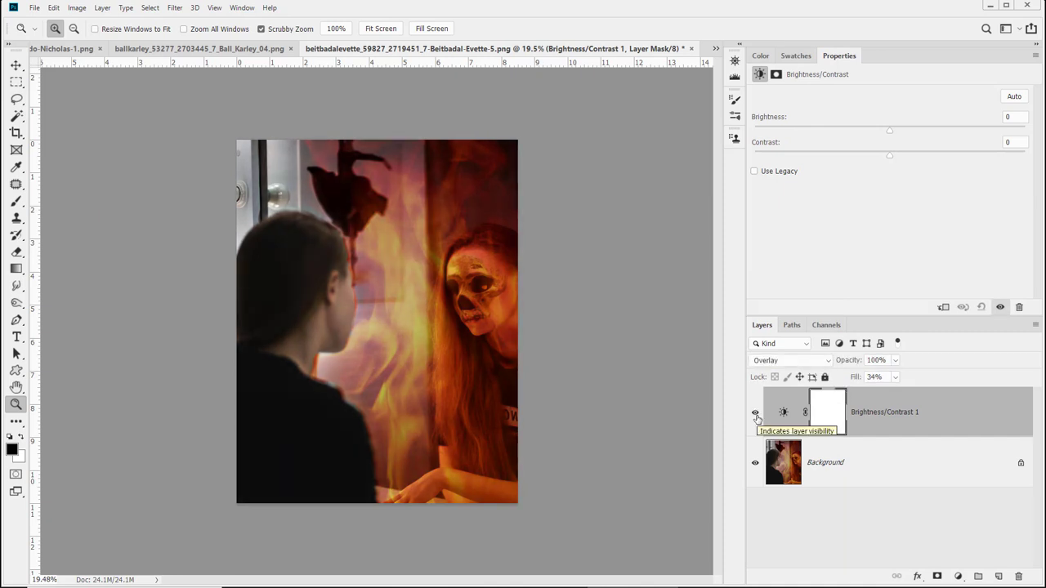
pyautogui.click(755, 415)
pyautogui.click(756, 415)
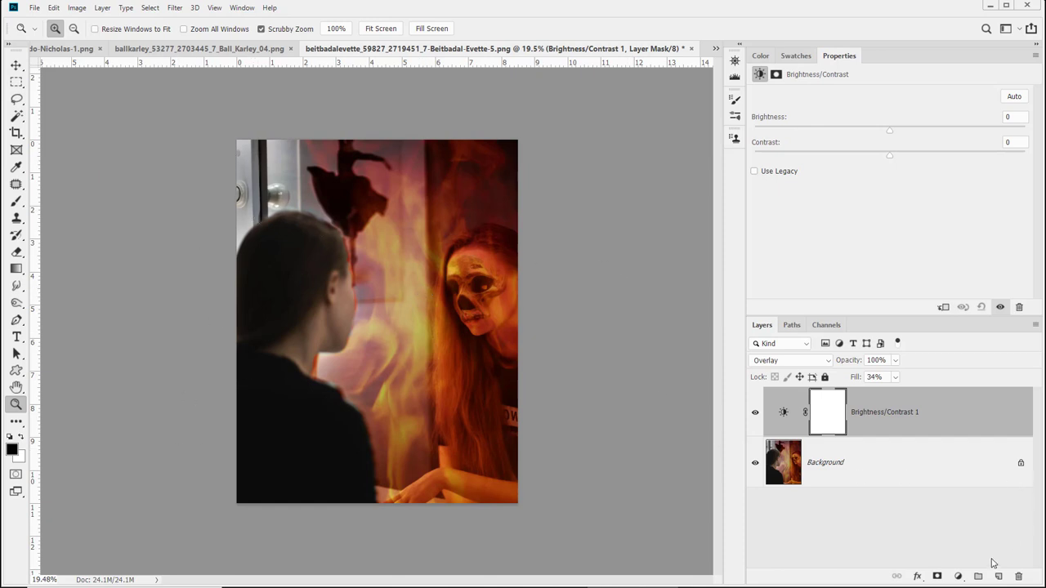
# Step: Create a new layer and fill it with white, since noise can't be added to an empty layer
pyautogui.click(829, 413)
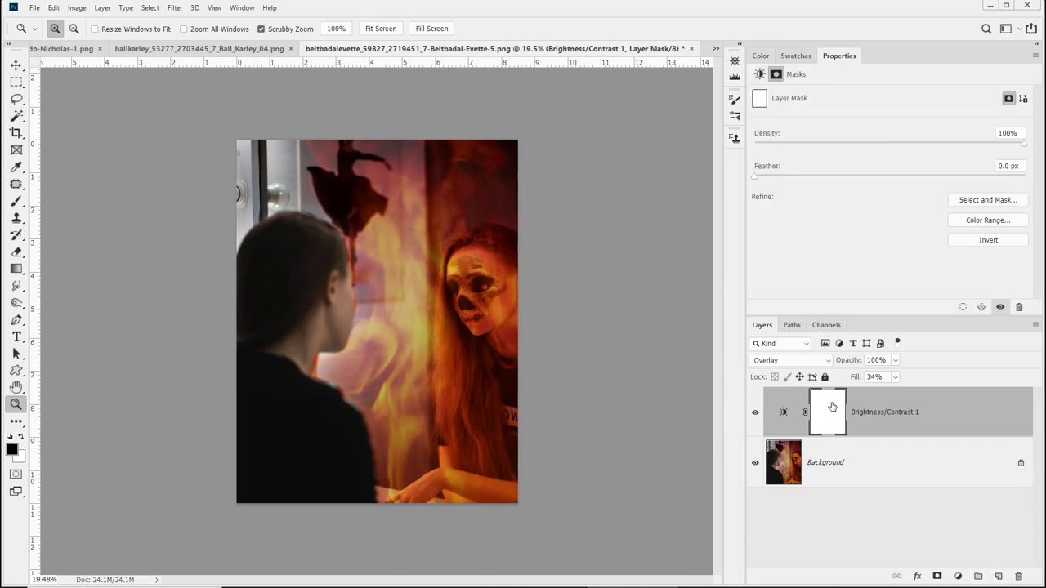
pyautogui.click(998, 577)
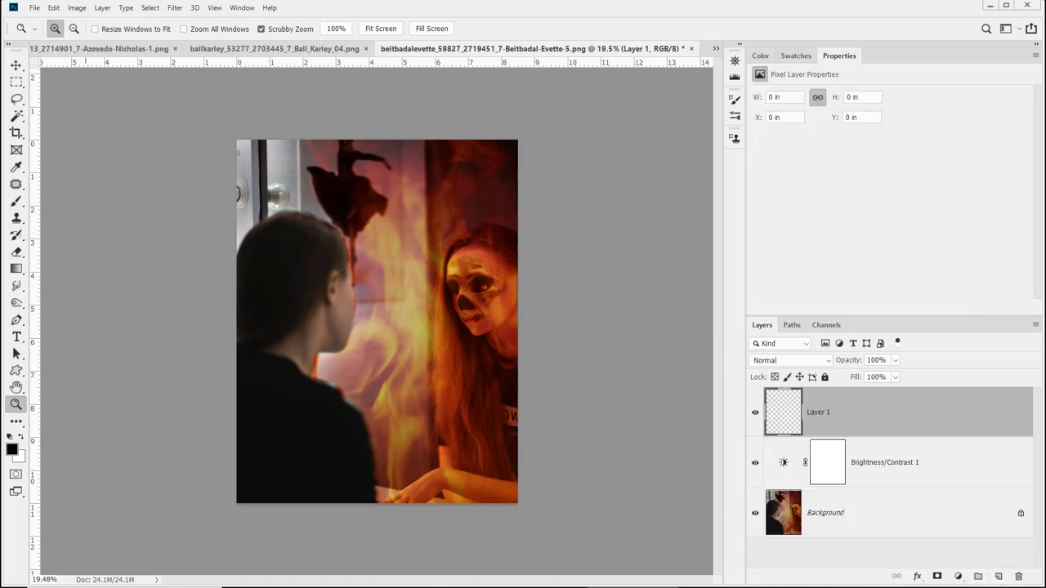
pyautogui.click(181, 7)
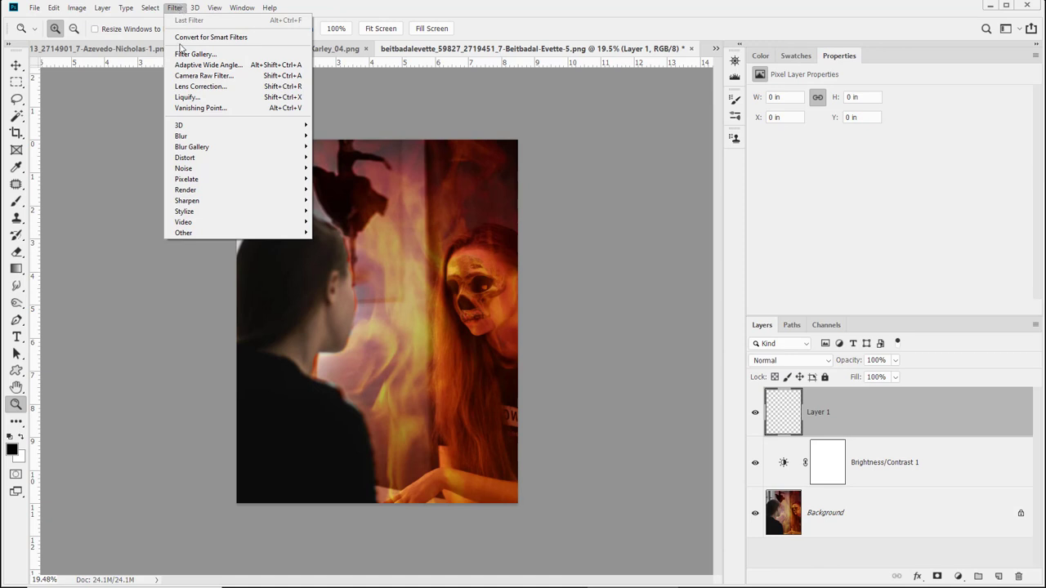
pyautogui.moveTo(201, 170)
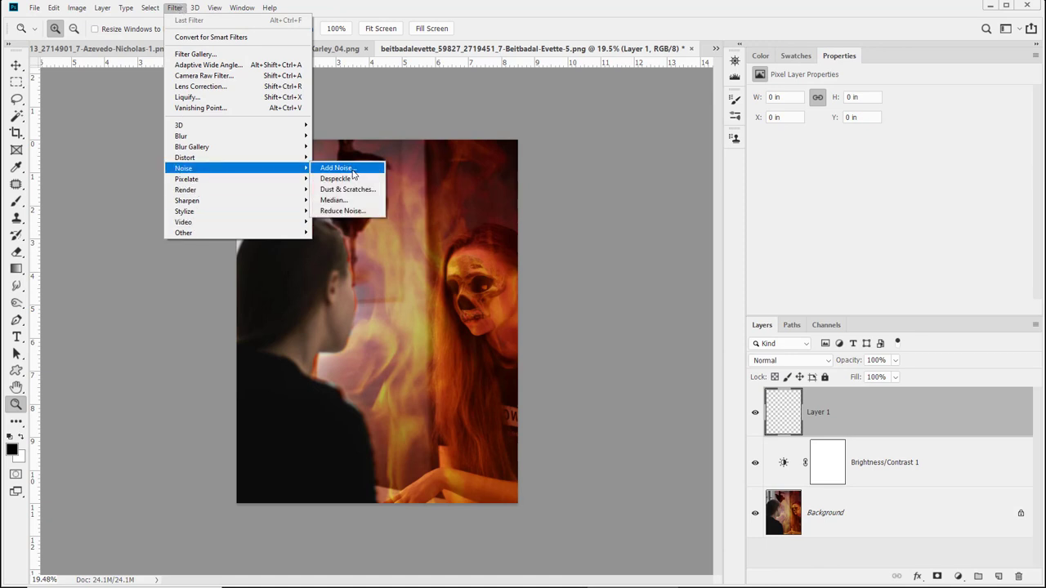
pyautogui.click(353, 168)
pyautogui.click(507, 224)
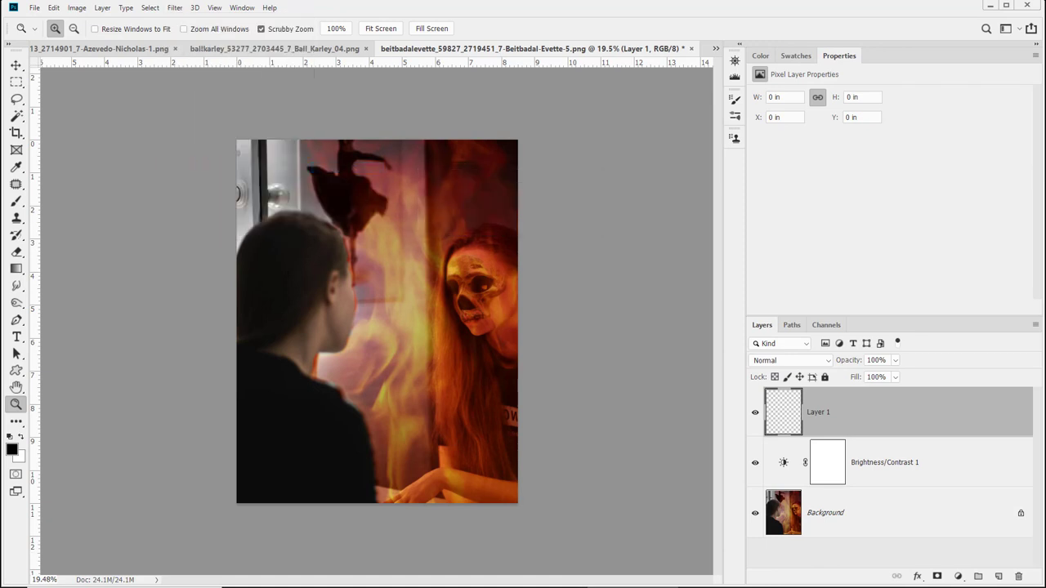
pyautogui.hotkey('alt', 'BackSpace')
pyautogui.hotkey('ctrl', 'BackSpace')
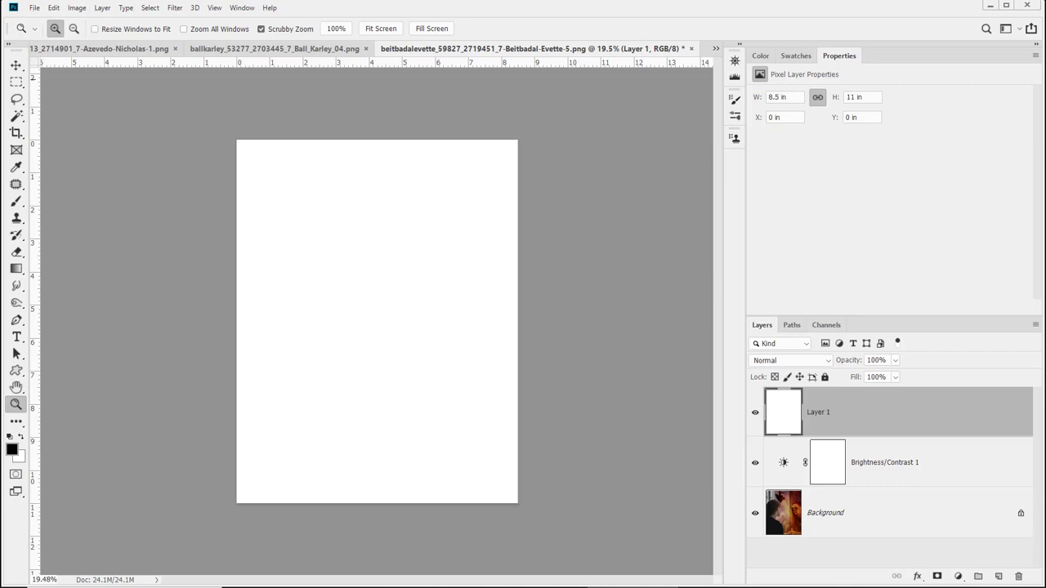
# Step: Set up Add Noise at 86.49% amount with Uniform distribution and monochromatic noise
pyautogui.click(174, 7)
pyautogui.moveTo(228, 169)
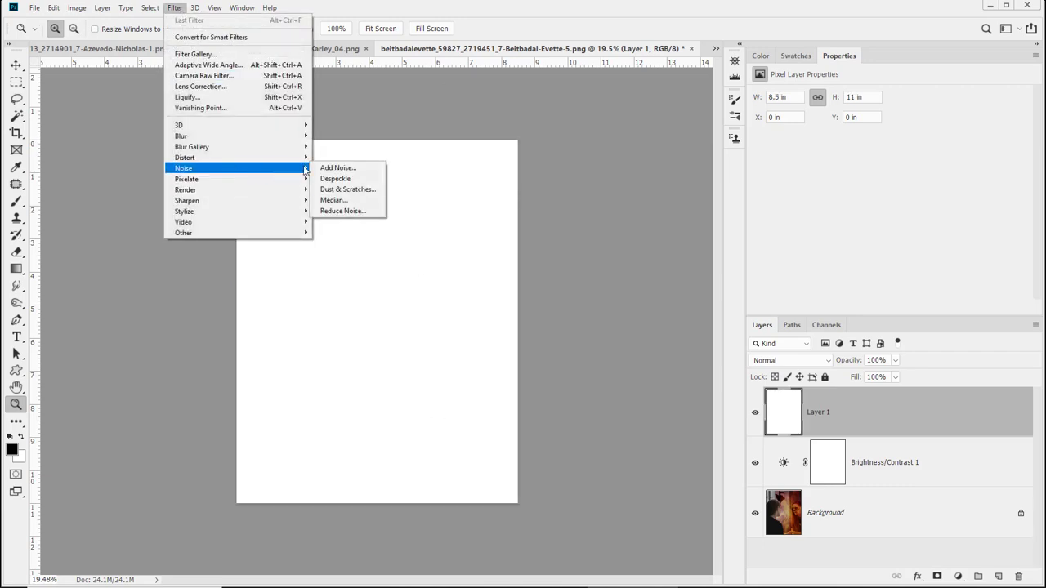
pyautogui.click(357, 168)
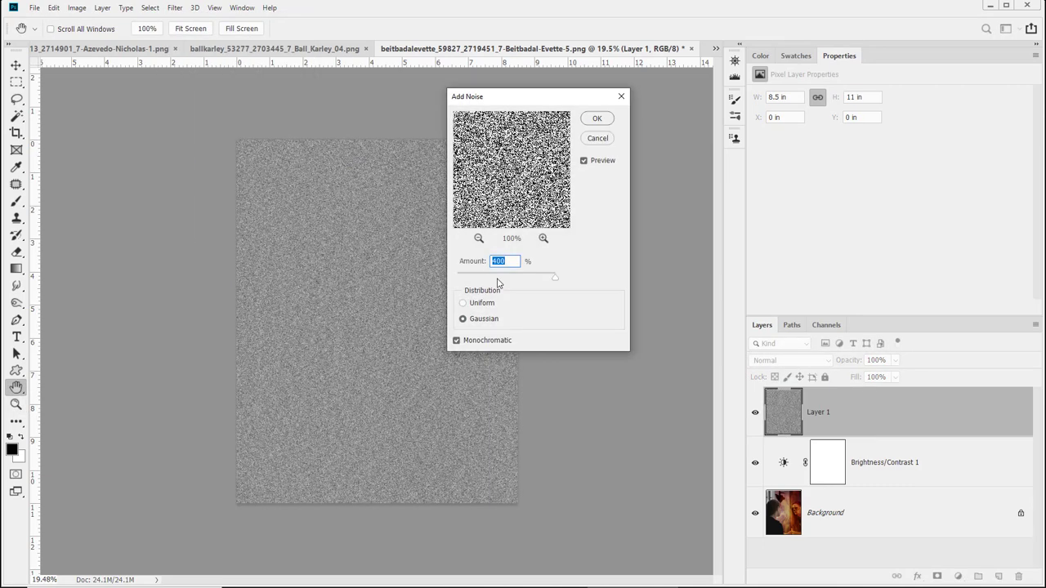
pyautogui.click(498, 279)
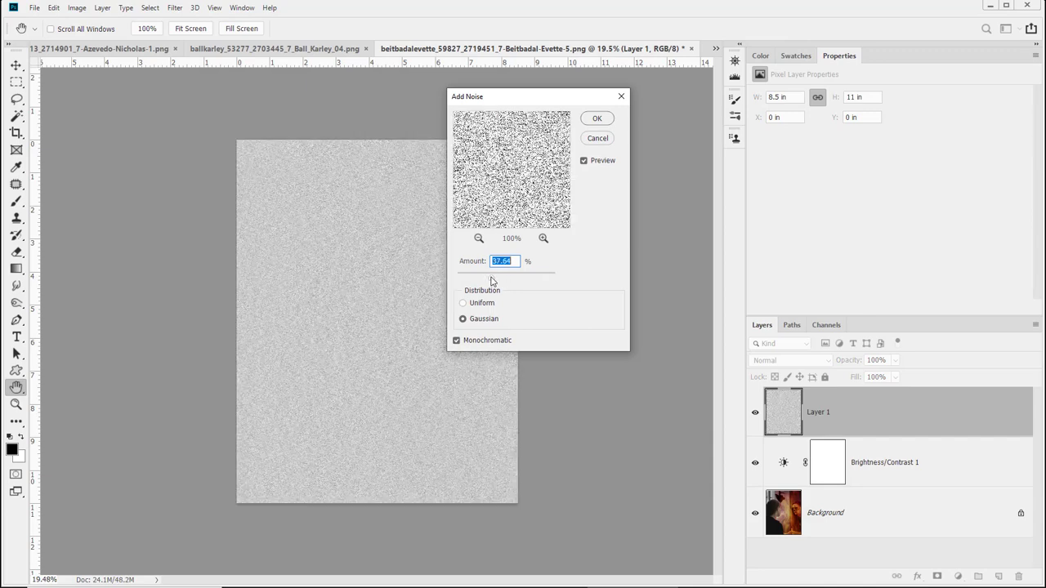
pyautogui.moveTo(495, 282); pyautogui.dragTo(508, 288)
pyautogui.click(483, 303)
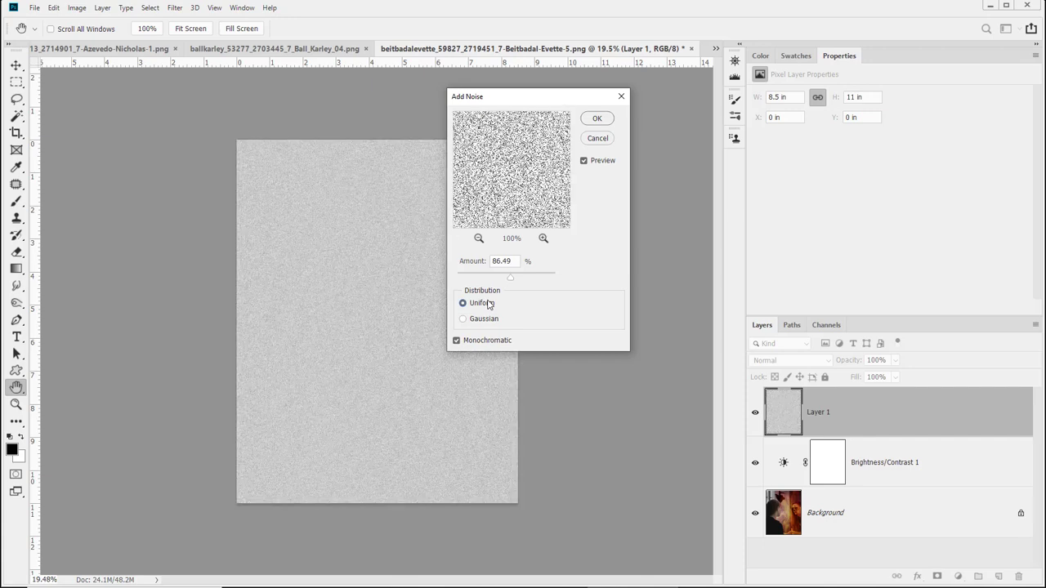
# Step: Apply the noise and blend Layer 1 as Overlay at 30% fill, inspecting the grain
pyautogui.click(597, 119)
pyautogui.press('z')
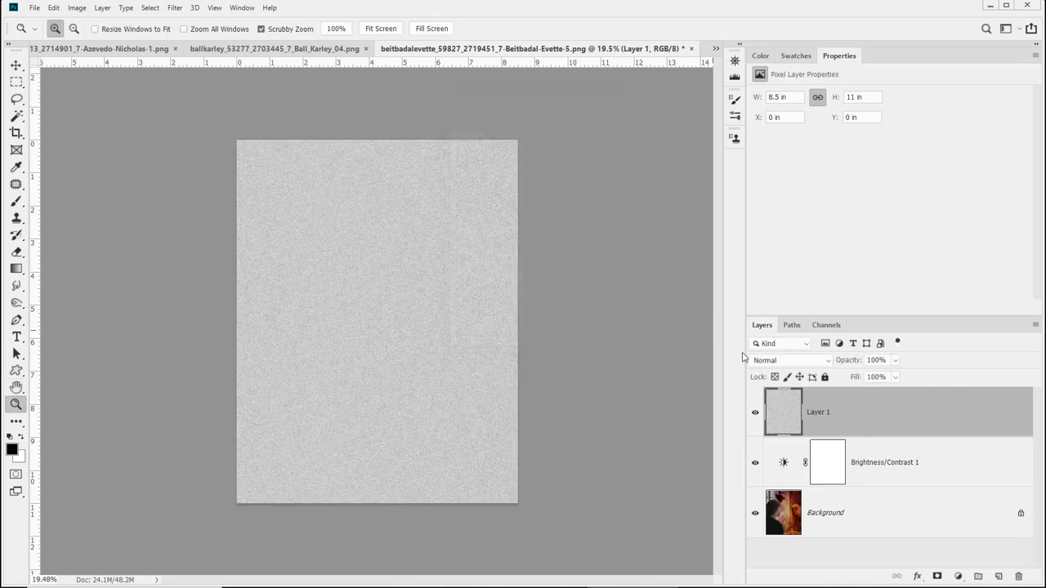
pyautogui.click(753, 362)
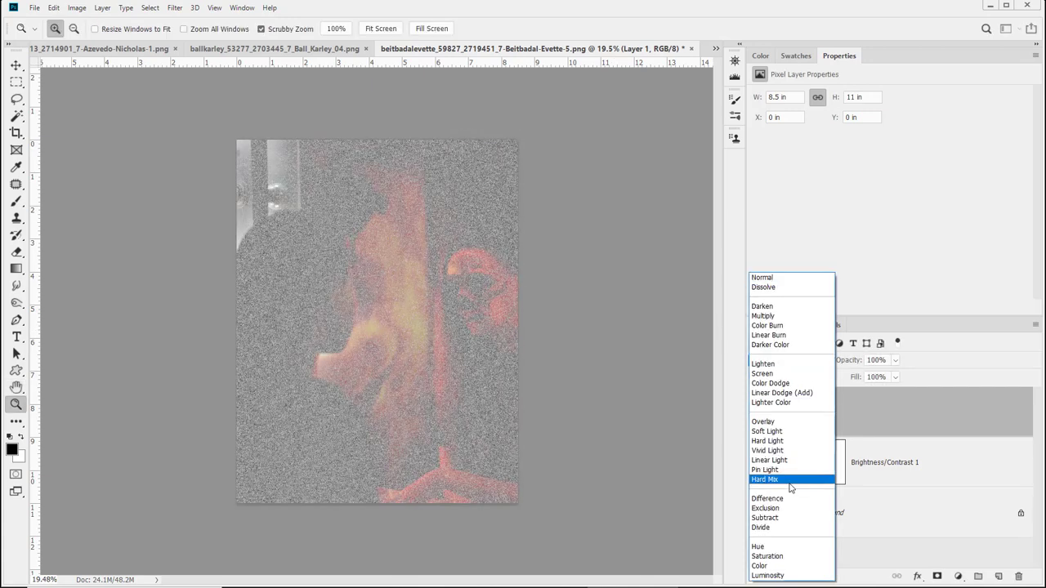
pyautogui.click(793, 422)
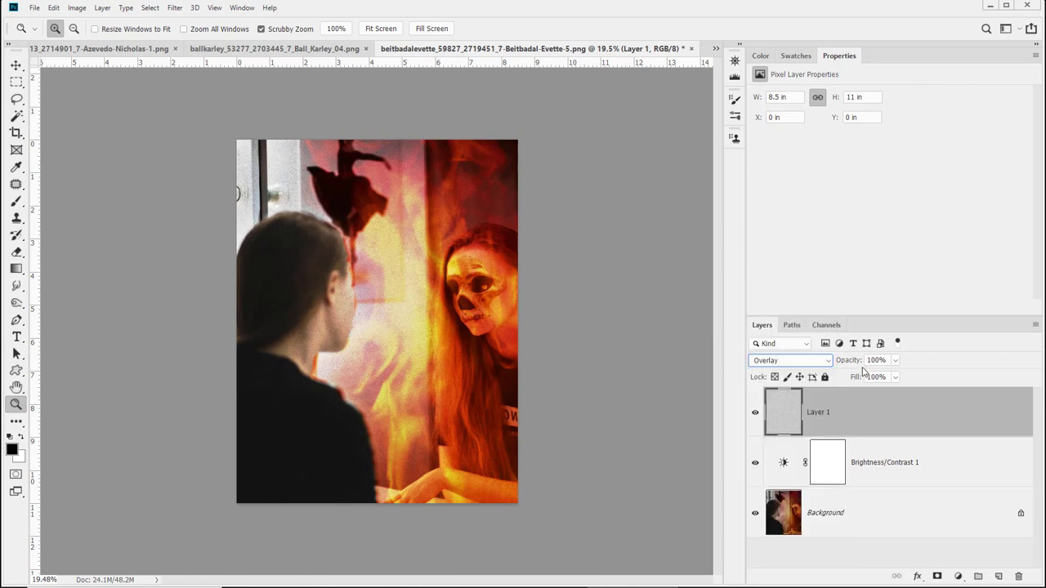
pyautogui.click(895, 376)
pyautogui.moveTo(898, 391); pyautogui.dragTo(859, 397)
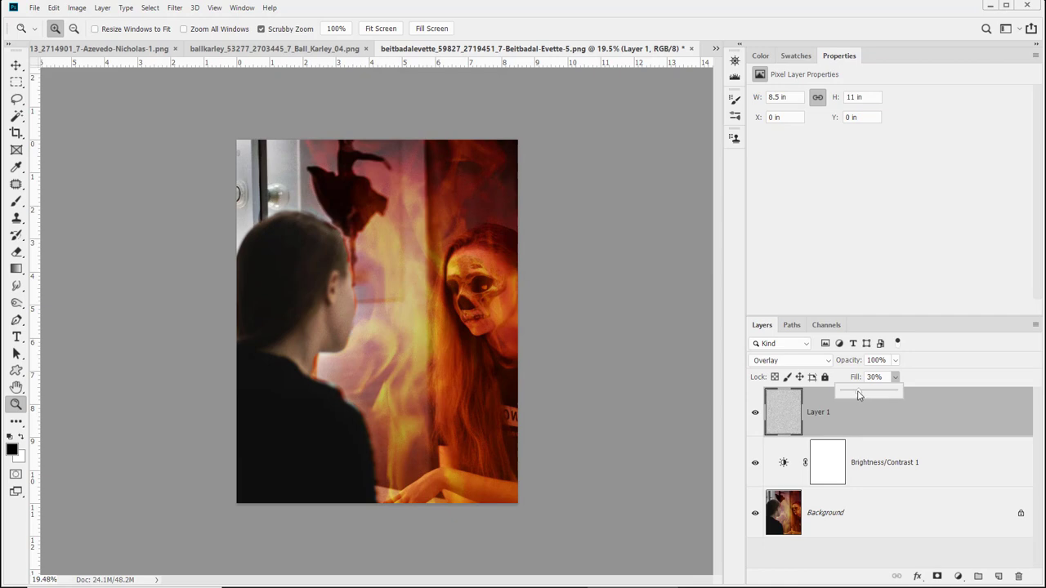
pyautogui.moveTo(98, 265); pyautogui.dragTo(282, 308)
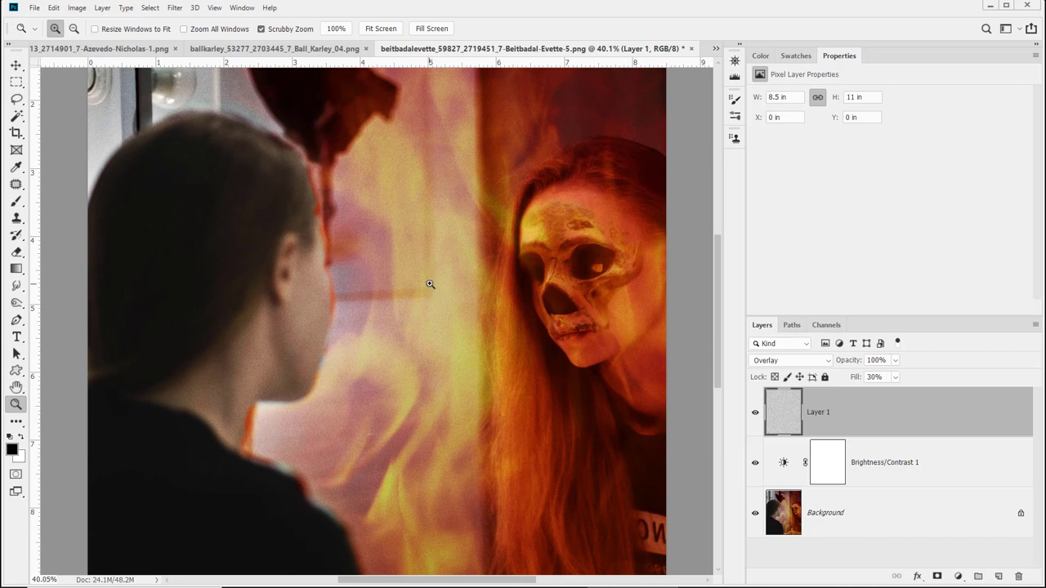
pyautogui.moveTo(428, 283); pyautogui.dragTo(392, 284)
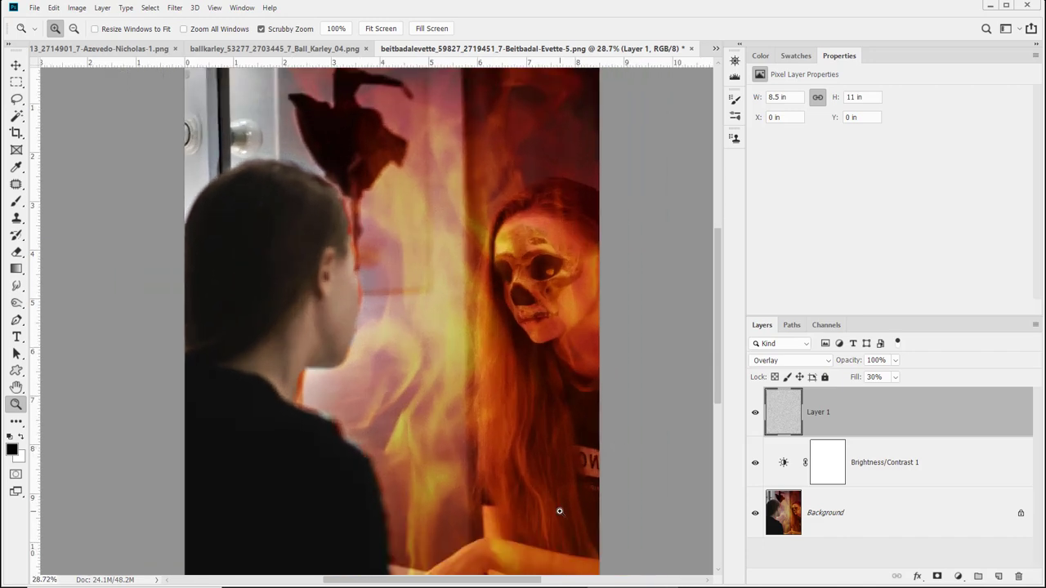
# Step: Compare Brightness/Contrast 1 on and off, then restack it above Layer 1
pyautogui.click(749, 464)
pyautogui.click(750, 468)
pyautogui.click(750, 468)
pyautogui.moveTo(855, 470); pyautogui.dragTo(866, 405)
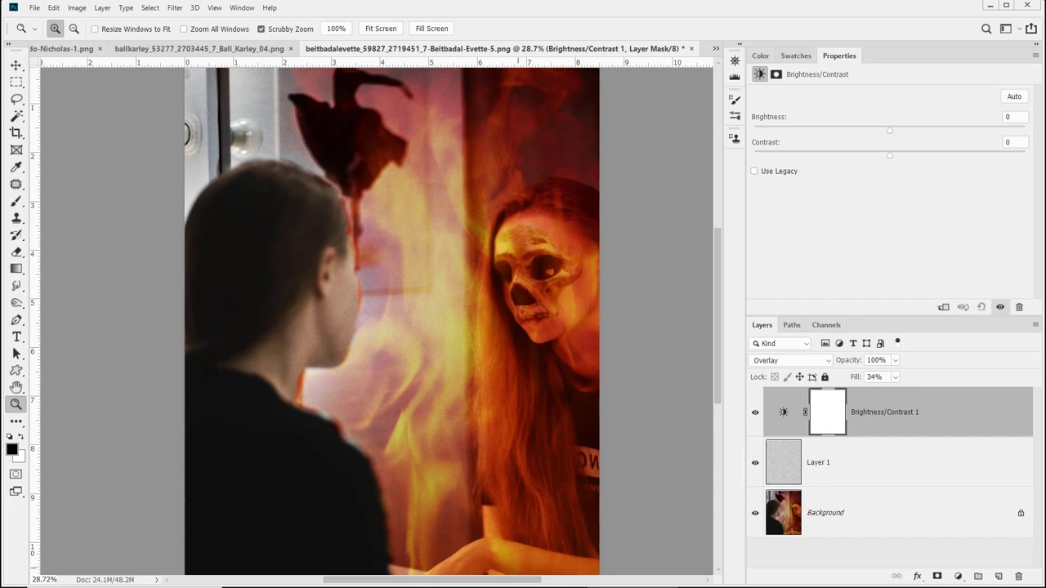
# Step: Check the mirror composite's faces at closer and wider zoom, then close the document with Ctrl+W
pyautogui.keyDown('alt'); pyautogui.click(566, 335); pyautogui.keyUp('alt')
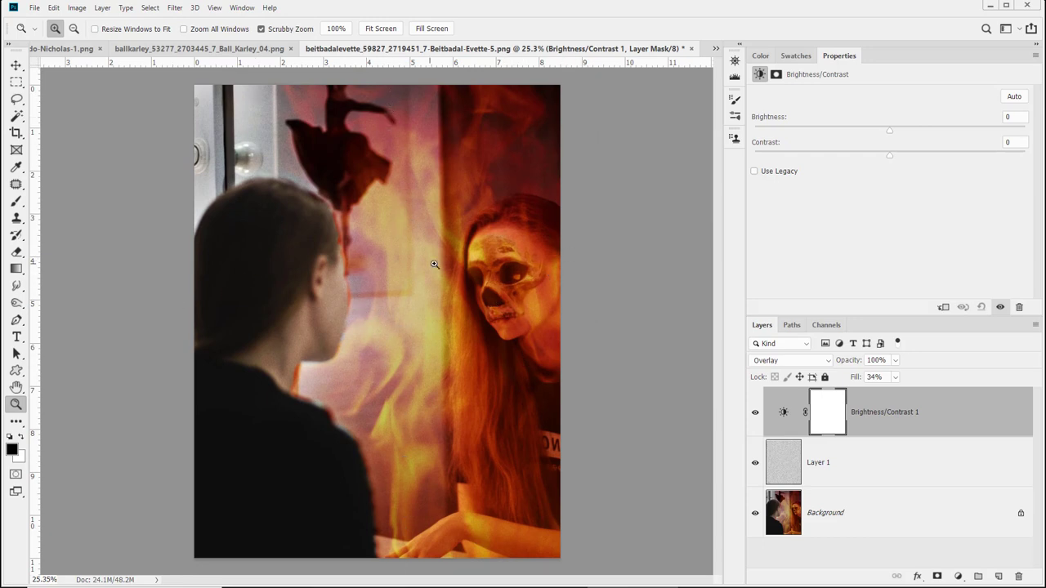
pyautogui.moveTo(438, 269); pyautogui.dragTo(657, 287)
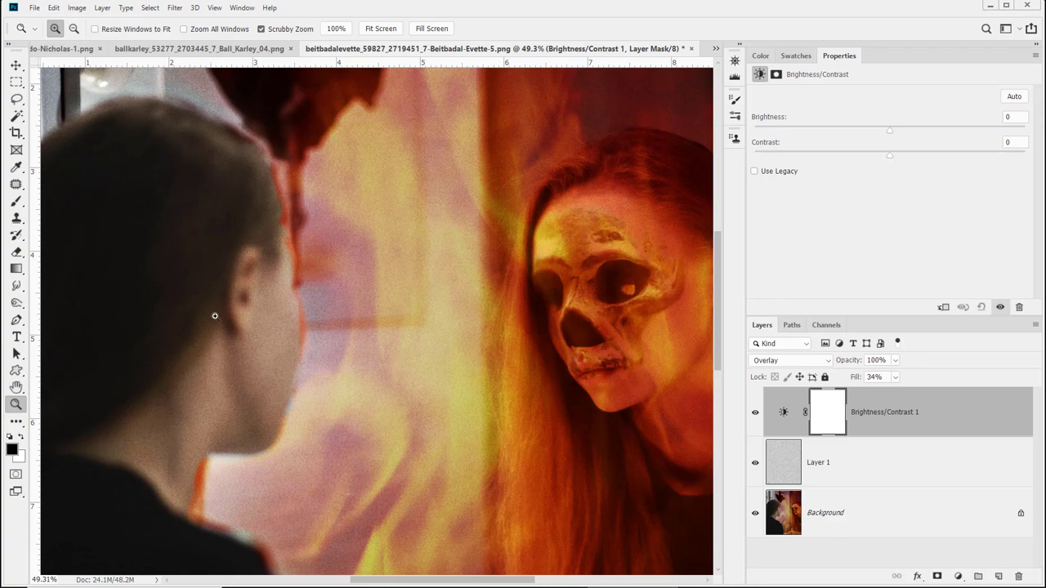
pyautogui.moveTo(598, 294); pyautogui.dragTo(669, 413)
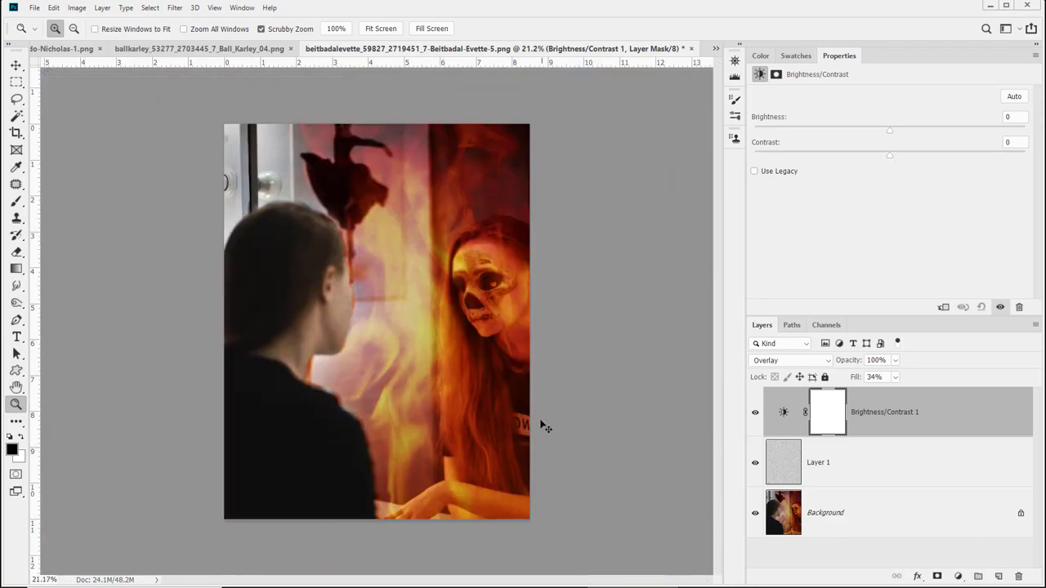
pyautogui.hotkey('ctrl', 'w')
pyautogui.click(518, 227)
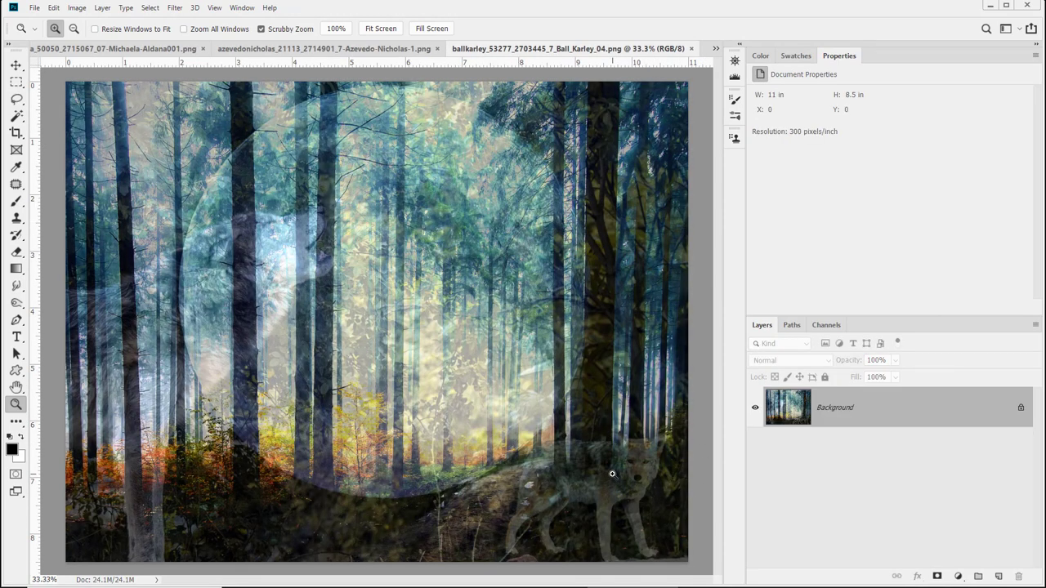
pyautogui.click(118, 580)
pyautogui.moveTo(424, 455); pyautogui.dragTo(684, 536)
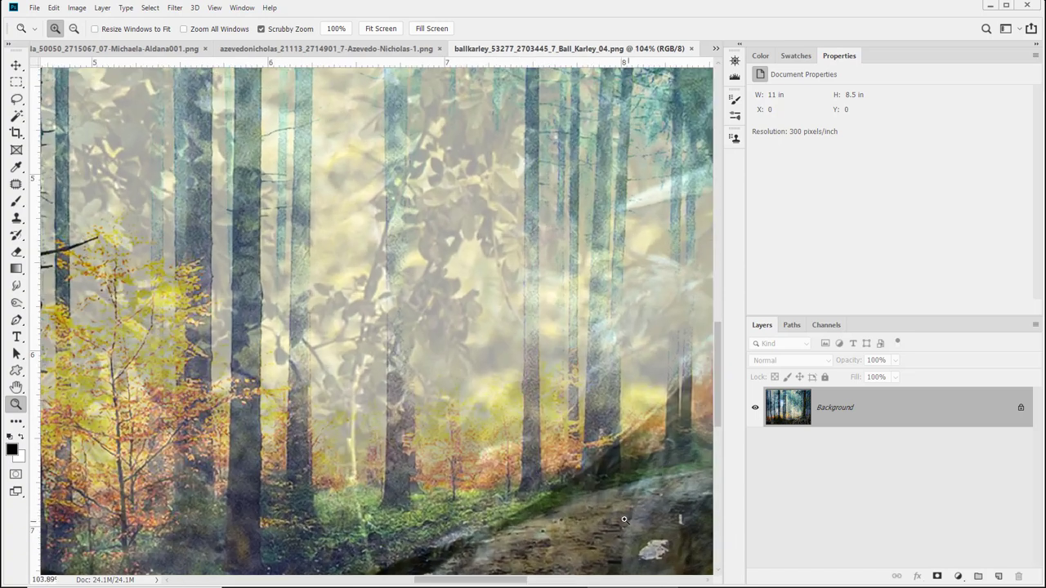
pyautogui.scroll(-3, 623, 519)
pyautogui.hscroll(5, 479, 557)
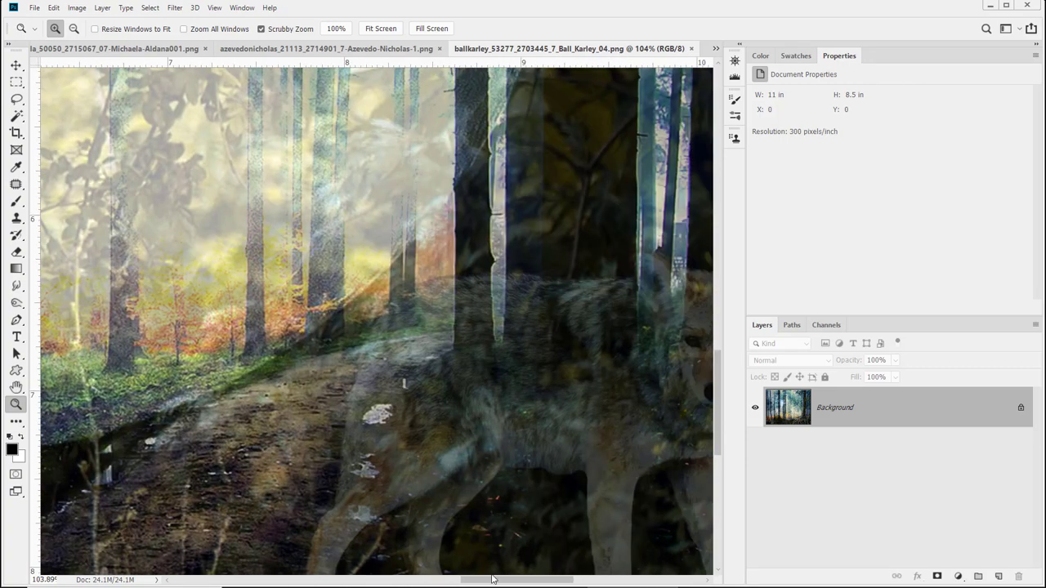
pyautogui.hscroll(-1, 480, 556)
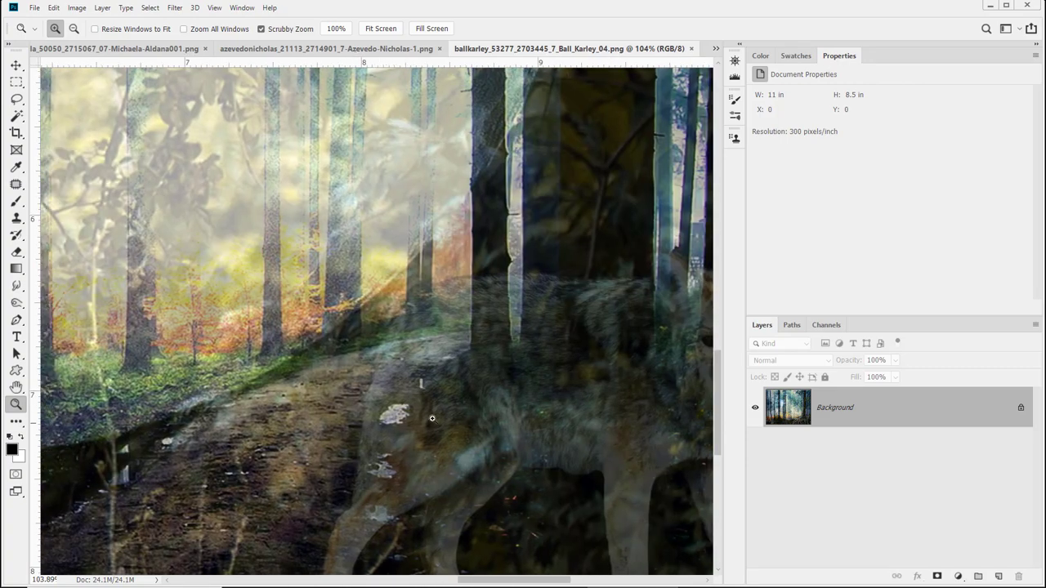
pyautogui.scroll(-5, 445, 421)
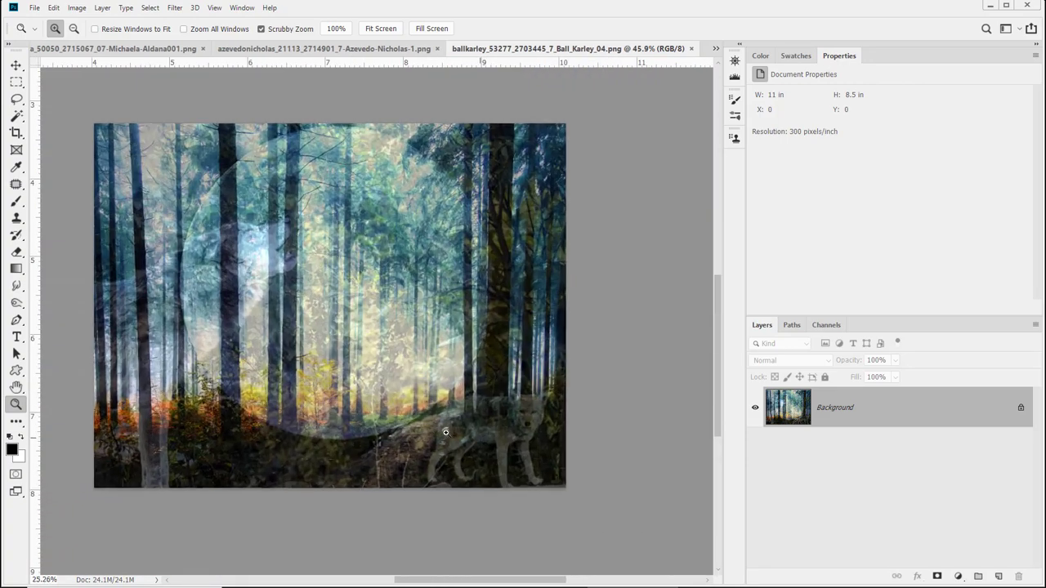
pyautogui.scroll(-1, 445, 431)
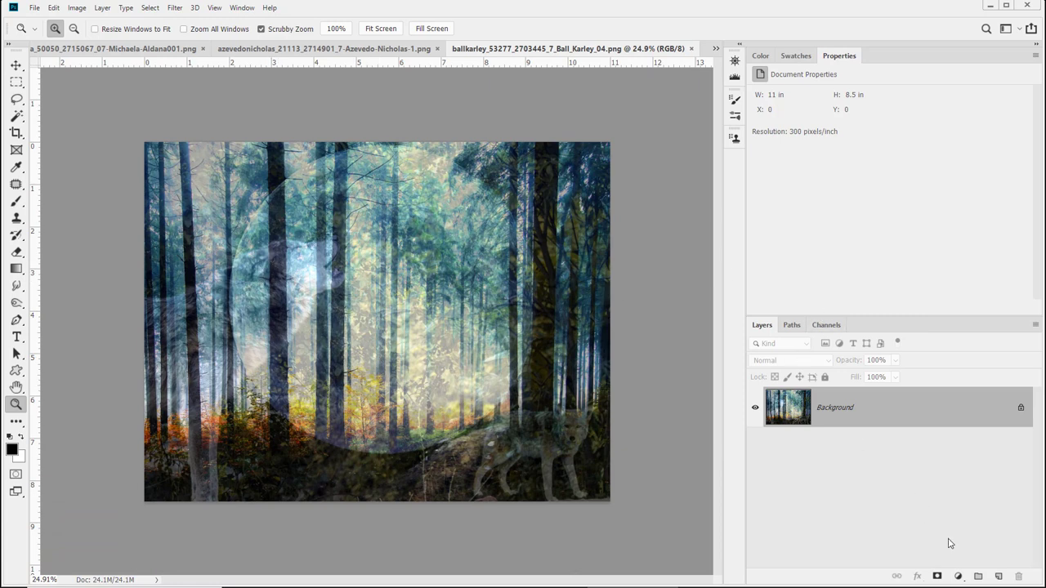
# Step: Add a Brightness/Contrast adjustment layer and set its blend mode to Lighten
pyautogui.click(958, 576)
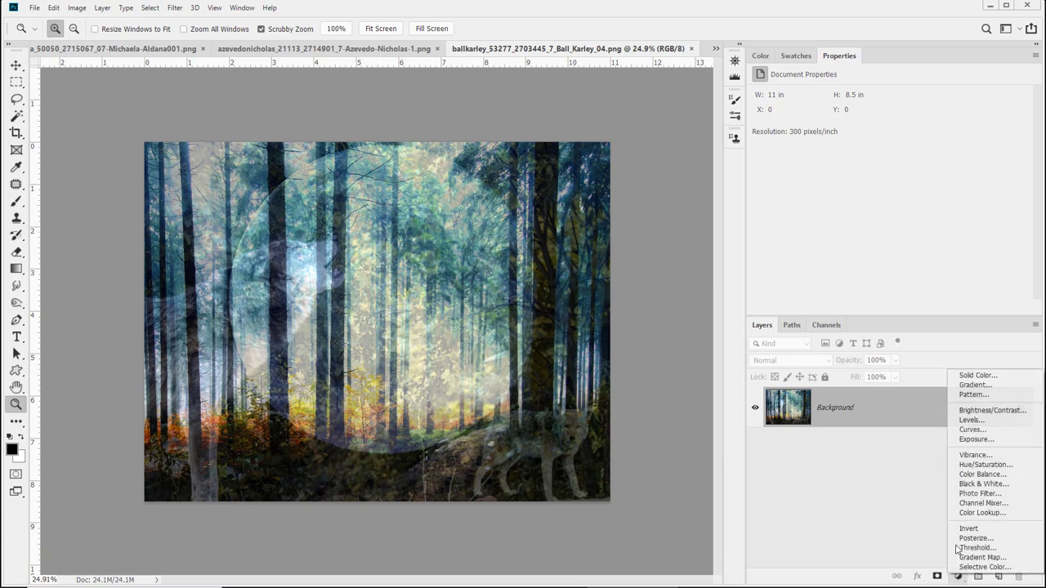
pyautogui.click(992, 410)
pyautogui.click(800, 360)
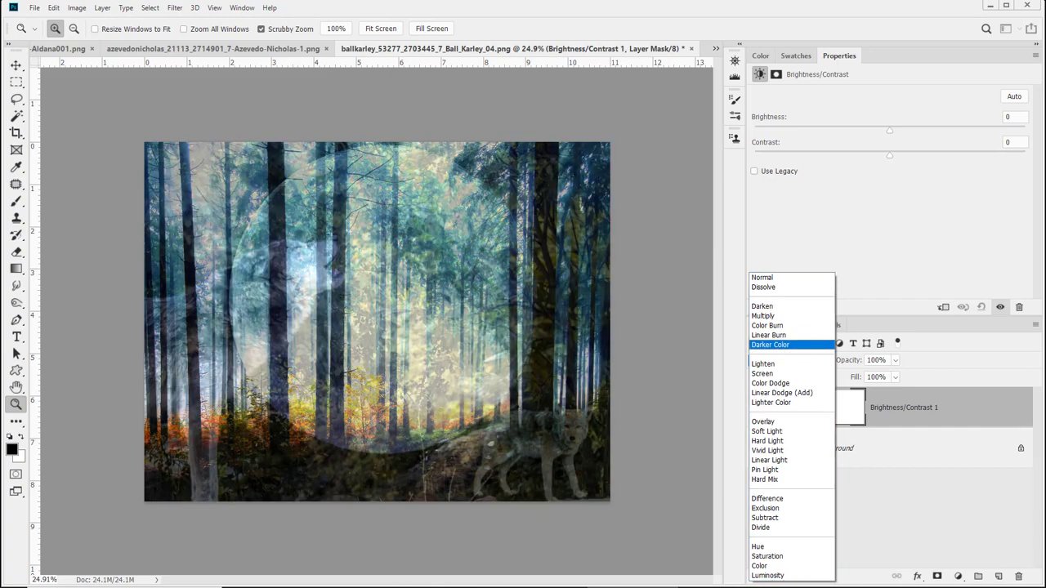
pyautogui.press('Down')
pyautogui.press('Down')
pyautogui.press('Down')
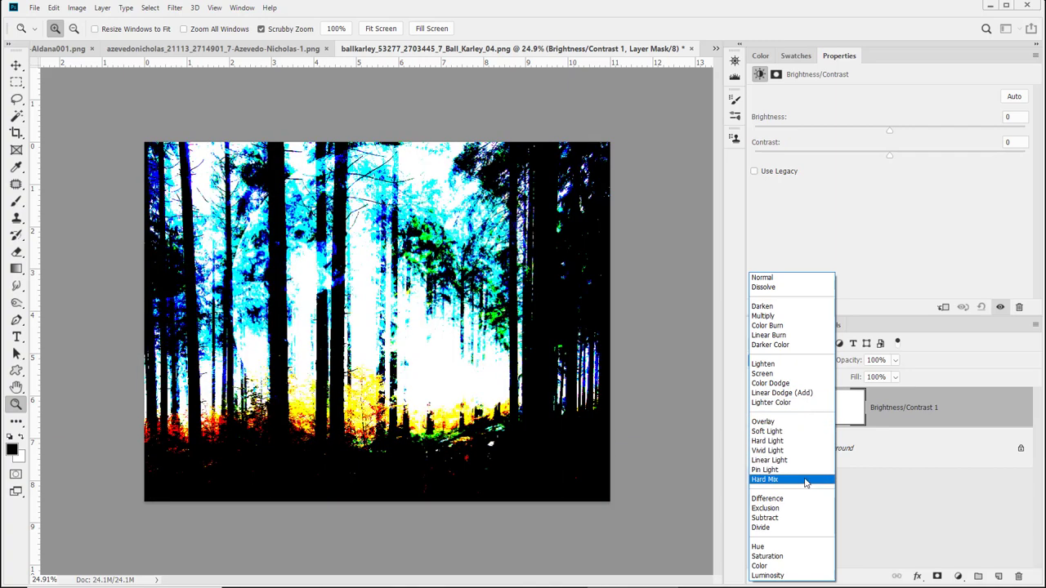
pyautogui.click(786, 364)
# Step: Toggle the Brightness/Contrast layer on and off to compare, leaving it hidden
pyautogui.click(756, 407)
pyautogui.click(756, 406)
pyautogui.click(755, 407)
pyautogui.click(756, 407)
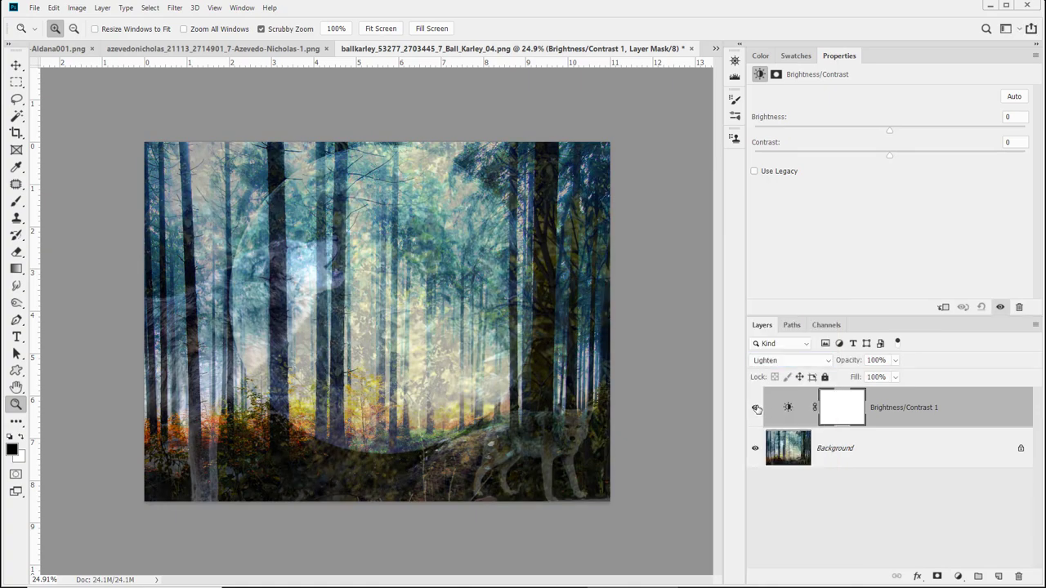
pyautogui.click(755, 408)
pyautogui.click(756, 408)
pyautogui.click(755, 408)
pyautogui.click(756, 416)
pyautogui.click(755, 413)
pyautogui.moveTo(489, 408); pyautogui.dragTo(598, 473)
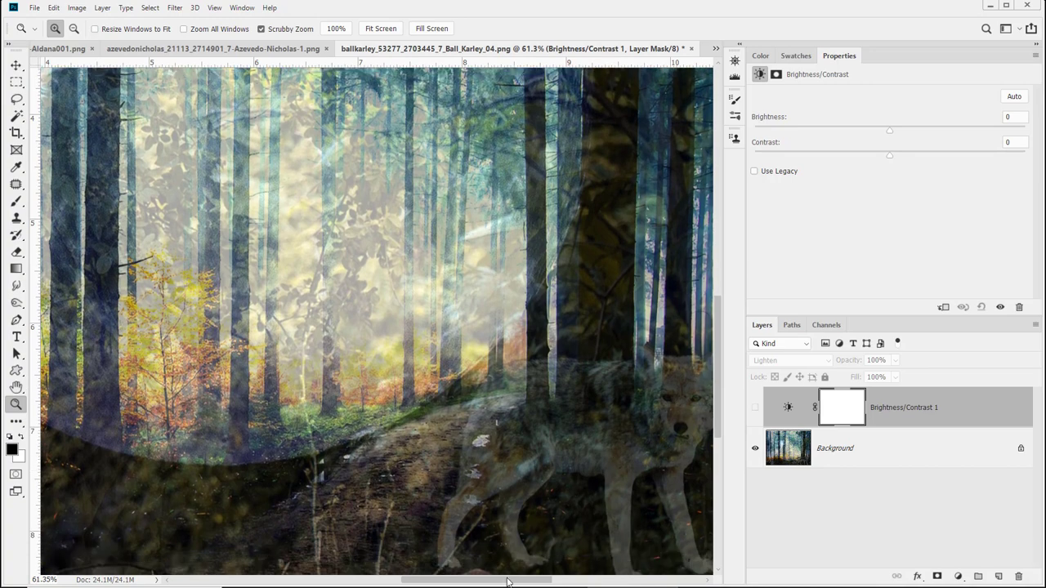
# Step: Zoom in and out around the wolf's head to inspect the forest composite
pyautogui.moveTo(507, 581); pyautogui.dragTo(541, 580)
pyautogui.scroll(-1, 519, 373)
pyautogui.moveTo(491, 341); pyautogui.dragTo(506, 337)
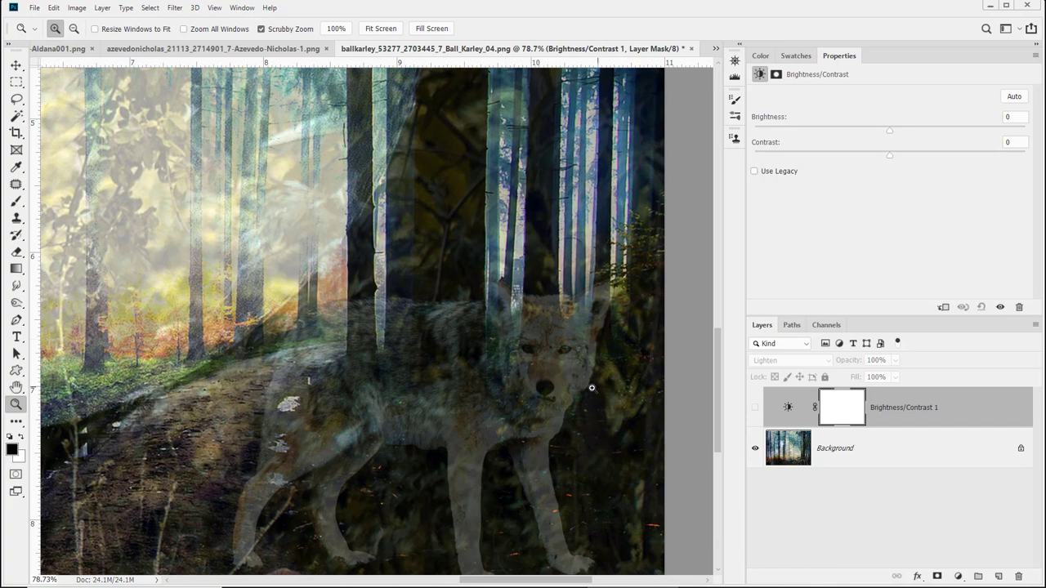
pyautogui.moveTo(592, 389); pyautogui.dragTo(585, 386)
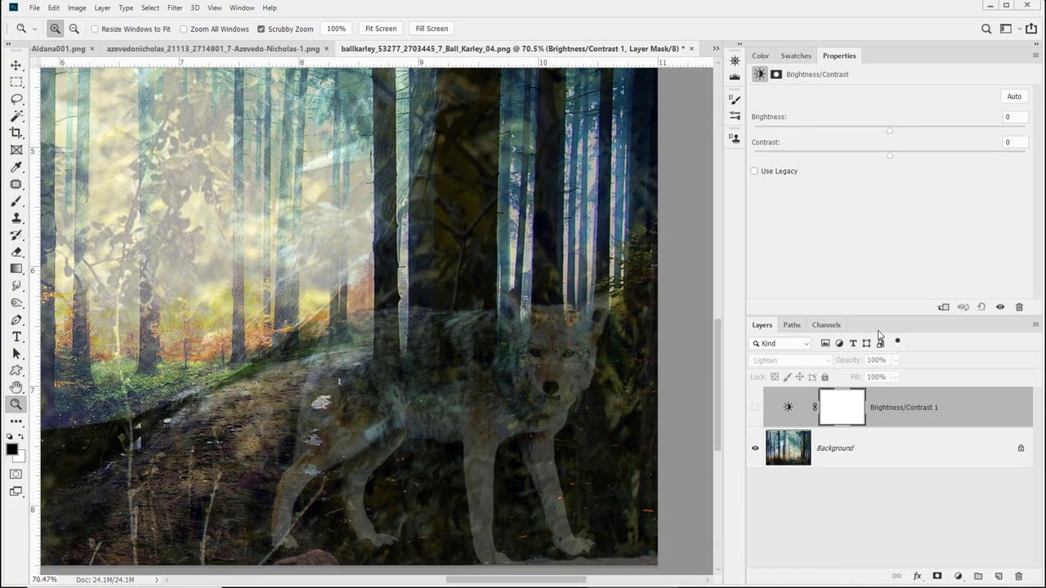
pyautogui.moveTo(493, 359); pyautogui.dragTo(531, 492)
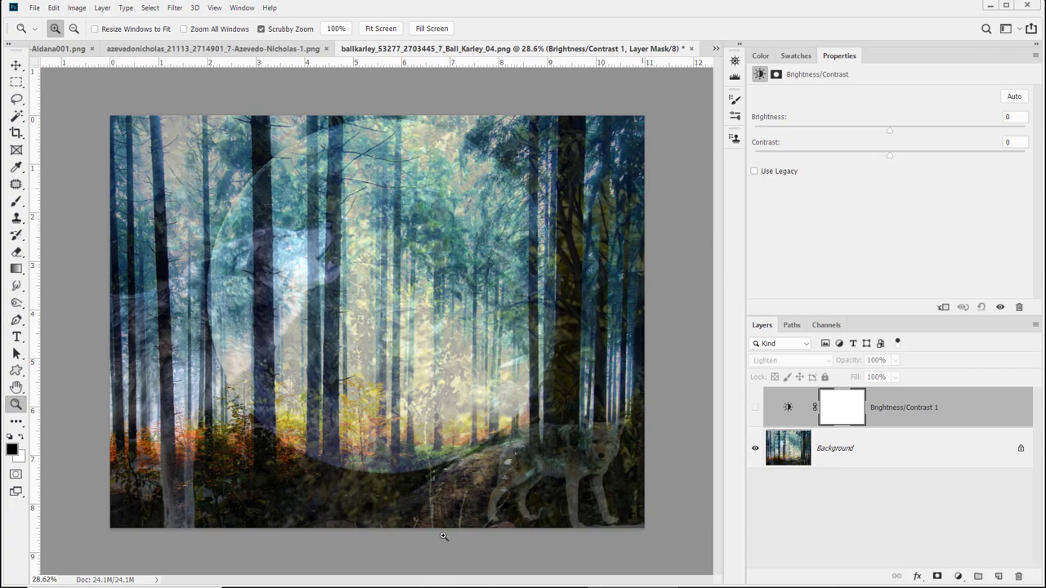
pyautogui.moveTo(347, 333); pyautogui.dragTo(368, 366)
pyautogui.moveTo(570, 430); pyautogui.dragTo(591, 422)
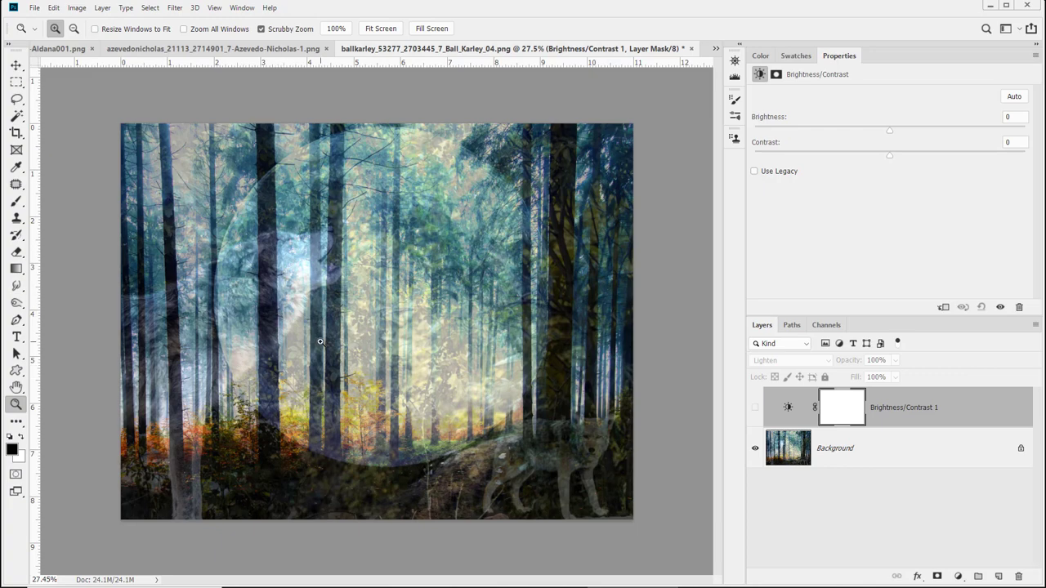
# Step: Drag the moon-1109746 photo from File Explorer onto the canvas as a new layer
pyautogui.moveTo(307, 361); pyautogui.dragTo(321, 382)
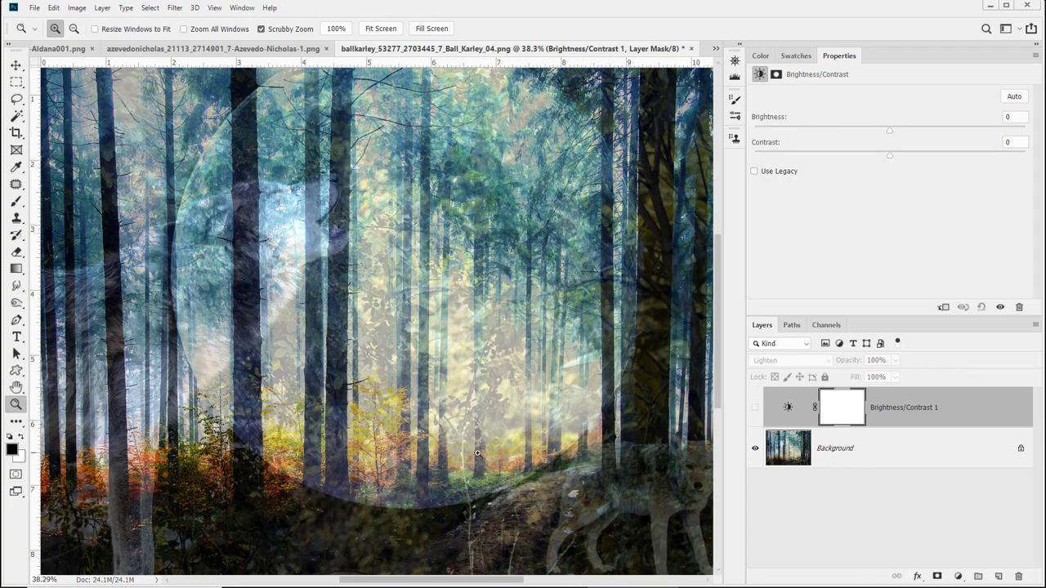
pyautogui.moveTo(482, 199); pyautogui.dragTo(252, 314)
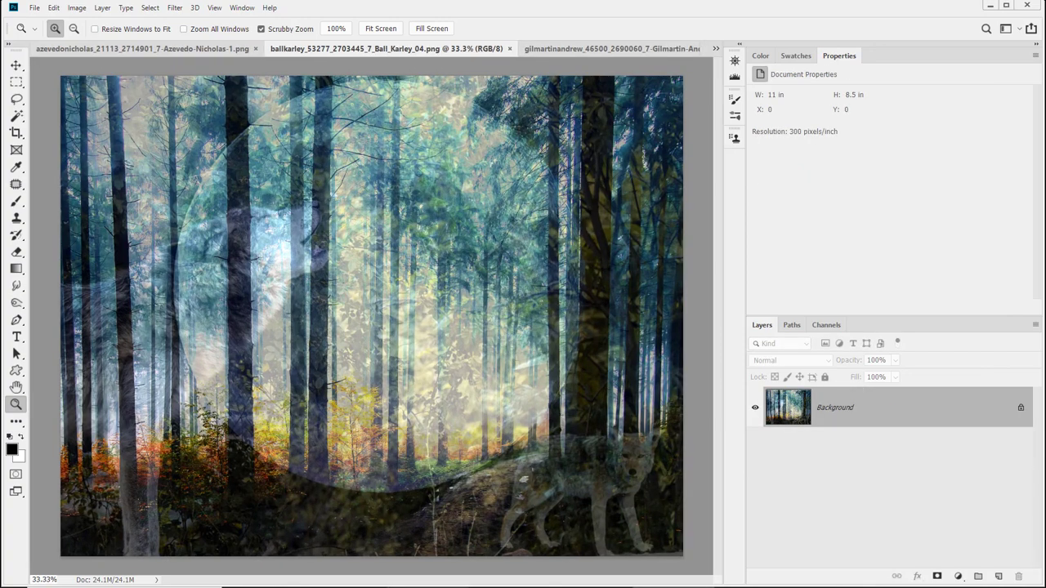
pyautogui.hotkey('alt', 'Tab')
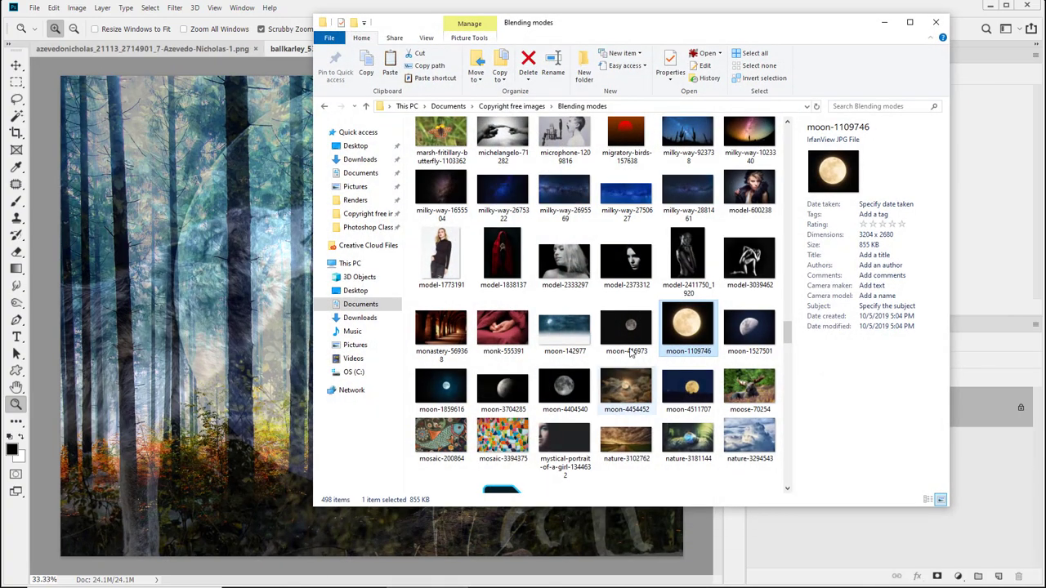
pyautogui.moveTo(690, 320); pyautogui.dragTo(233, 380)
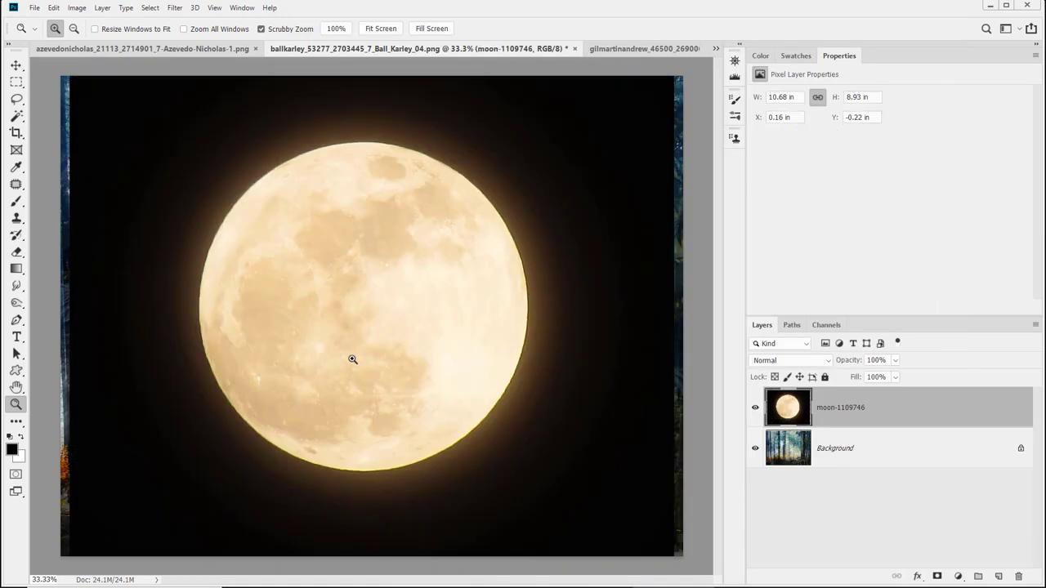
# Step: Blend the moon layer with Multiply, scale it up to 113.15% and nudge it upward
pyautogui.click(768, 363)
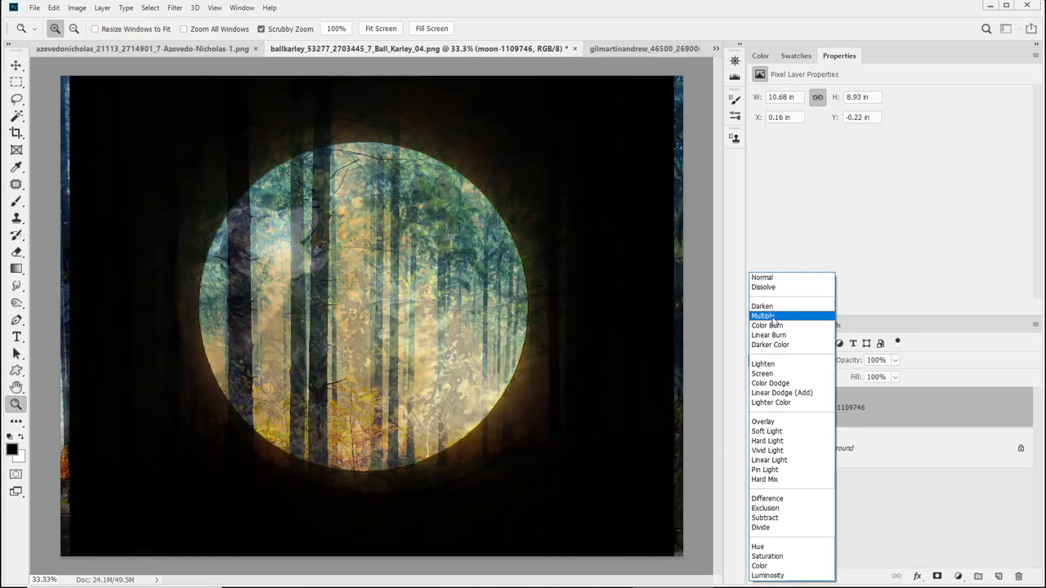
pyautogui.click(772, 316)
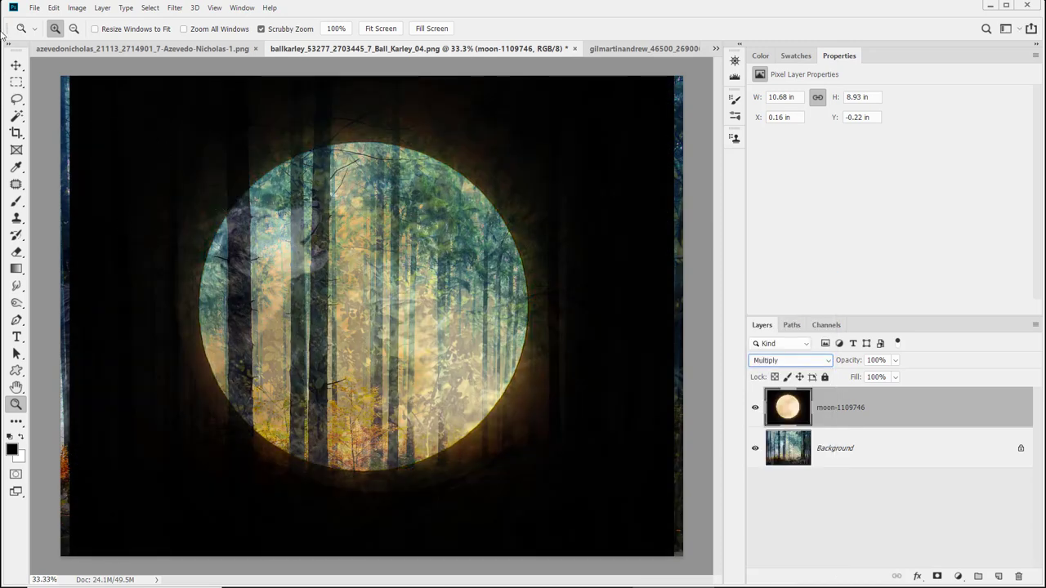
pyautogui.hotkey('ctrl', 't')
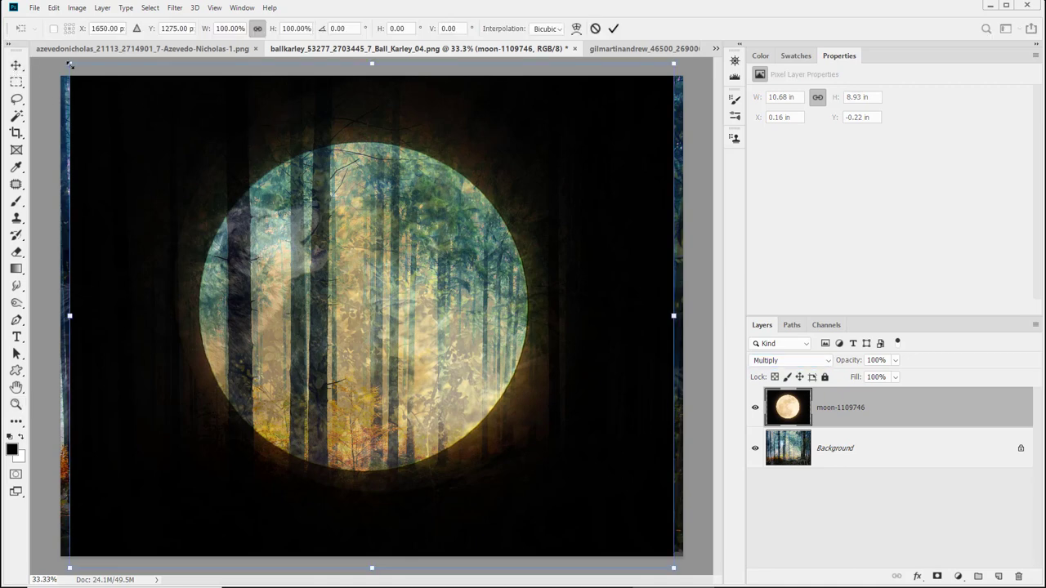
pyautogui.moveTo(70, 64); pyautogui.dragTo(45, 94)
pyautogui.moveTo(374, 371); pyautogui.dragTo(387, 356)
pyautogui.press('Return')
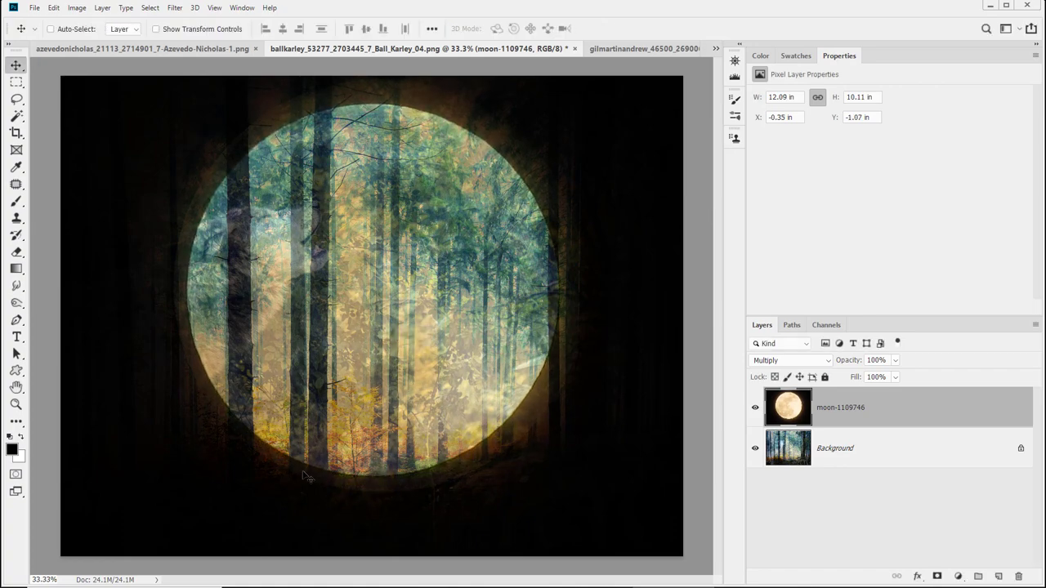
# Step: Zoom in closely on the moon composite, then back out to the whole image
pyautogui.press('z')
pyautogui.moveTo(194, 415); pyautogui.dragTo(294, 479)
pyautogui.moveTo(414, 361)
pyautogui.mouseDown()
pyautogui.moveTo(376, 354)
pyautogui.moveTo(394, 355)
pyautogui.mouseUp()
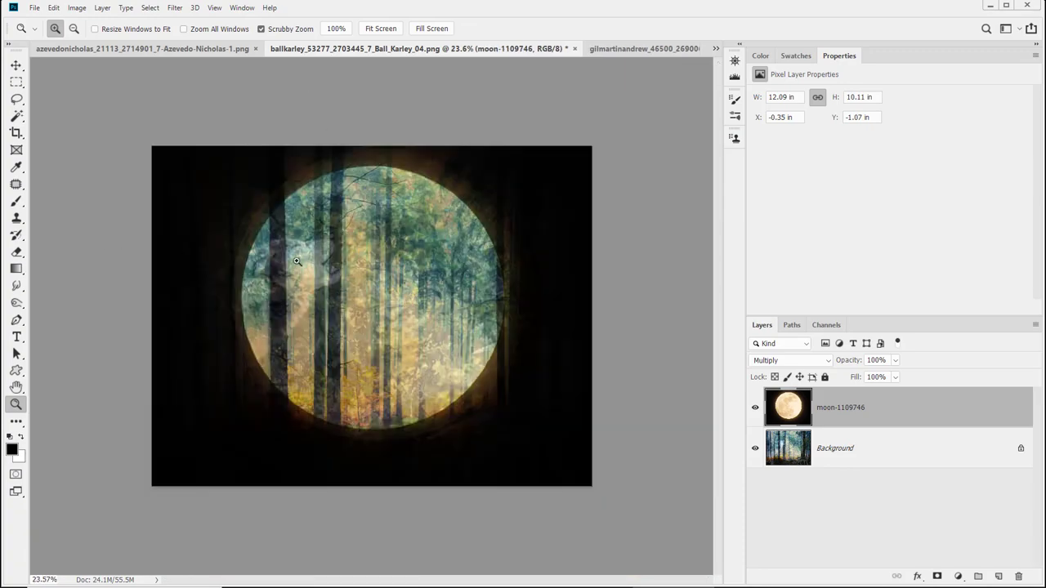
# Step: Try a Curves adjustment with white point, black point and midtone tweaks, then undo the curve
pyautogui.click(957, 576)
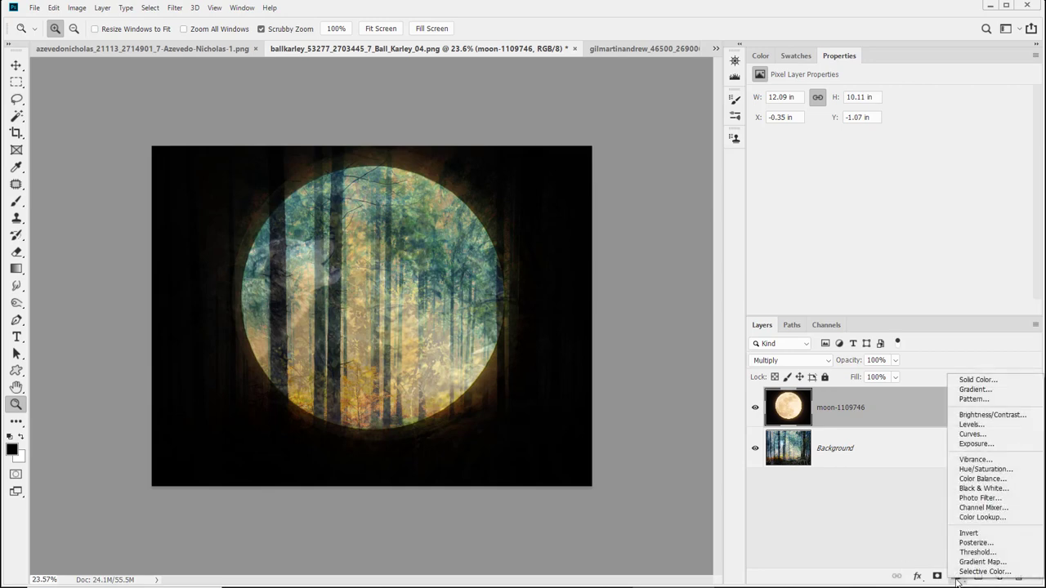
pyautogui.click(1013, 438)
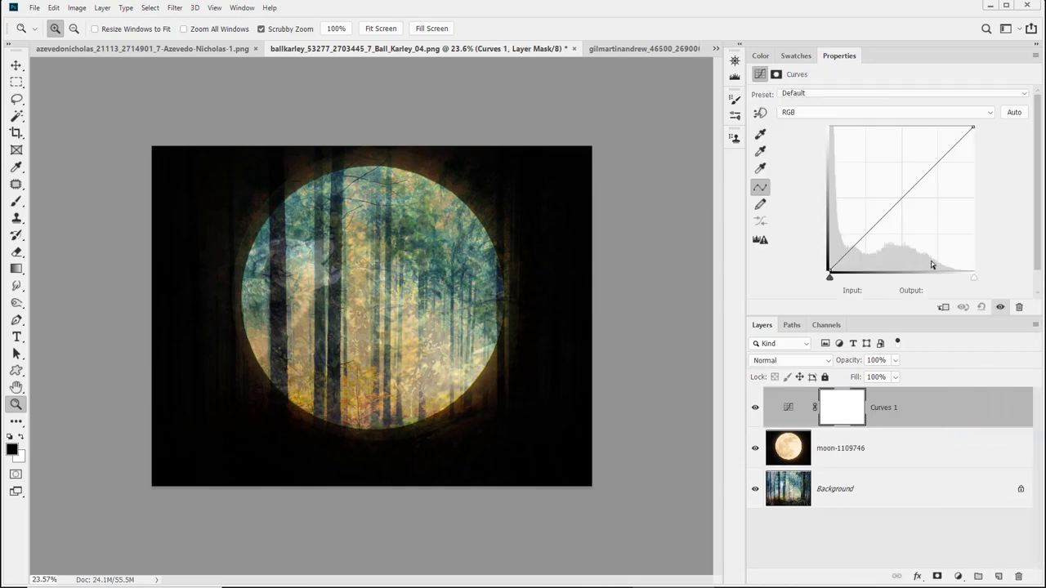
pyautogui.moveTo(973, 278); pyautogui.dragTo(946, 285)
pyautogui.press('alt')
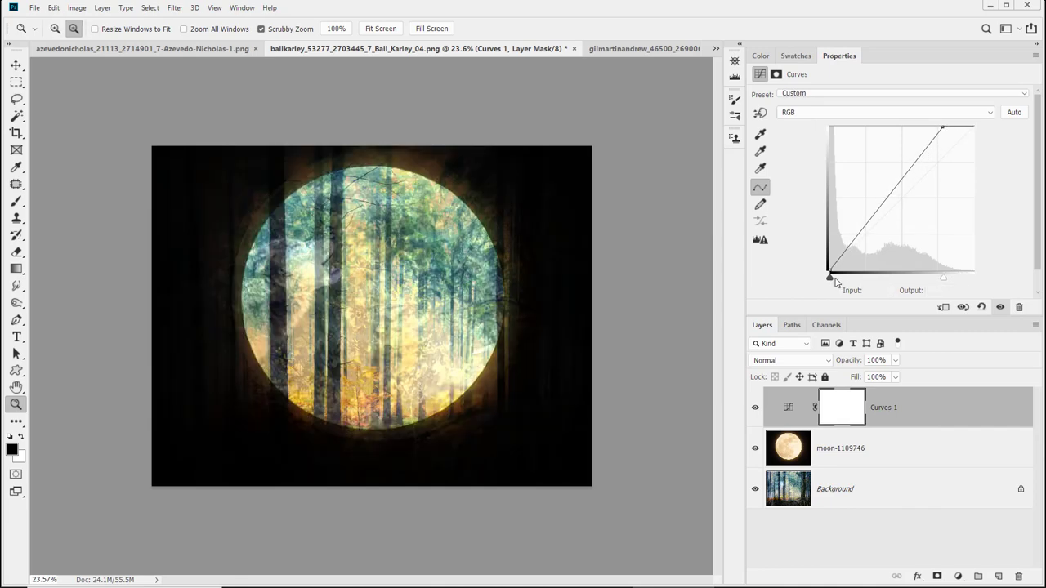
pyautogui.moveTo(830, 278); pyautogui.dragTo(850, 278)
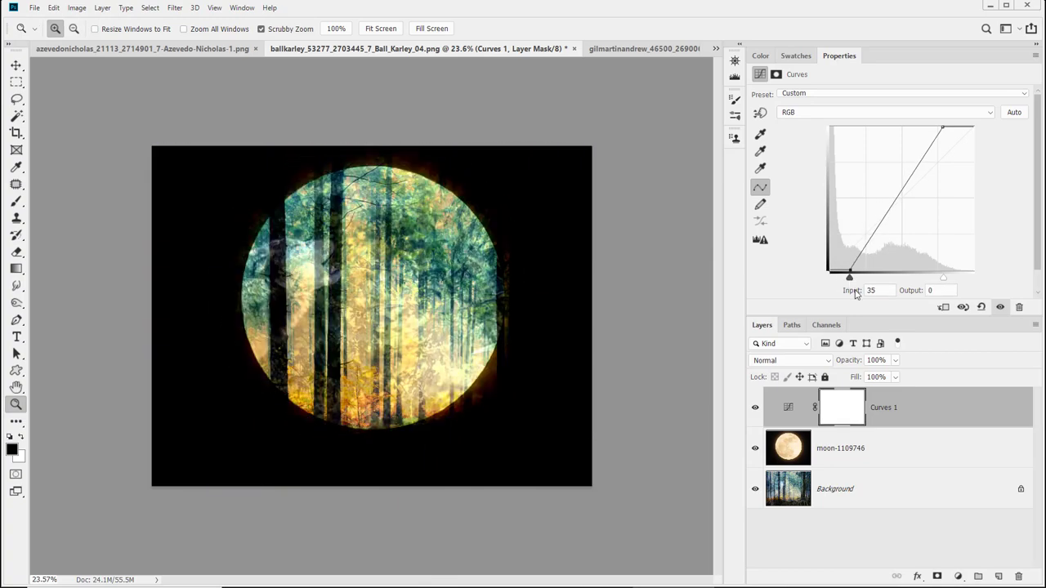
pyautogui.moveTo(915, 176); pyautogui.dragTo(902, 227)
pyautogui.hotkey('ctrl', 'z')
pyautogui.hotkey('ctrl', 'z')
pyautogui.hotkey('ctrl', 'z')
pyautogui.hotkey('ctrl', 'z')
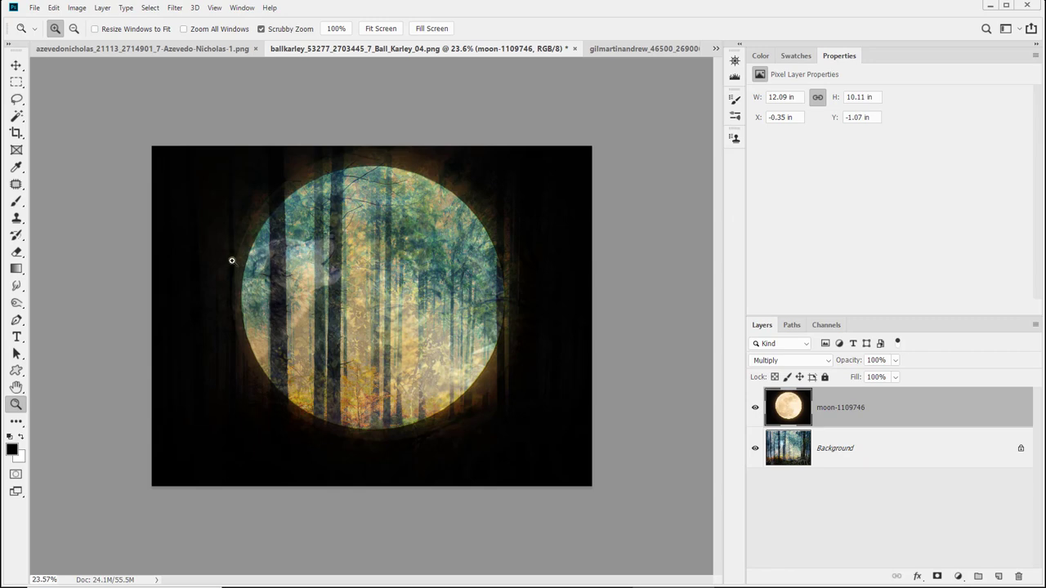
# Step: Zoom in and back out on the moon composite, then close it with Ctrl+W
pyautogui.click(321, 254)
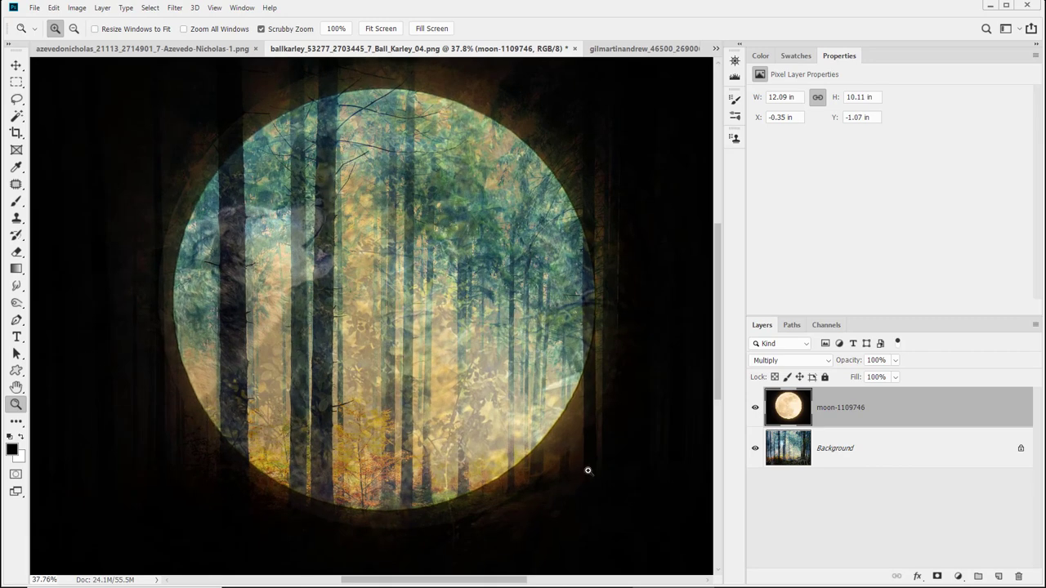
pyautogui.keyDown('alt'); pyautogui.click(561, 355); pyautogui.keyUp('alt')
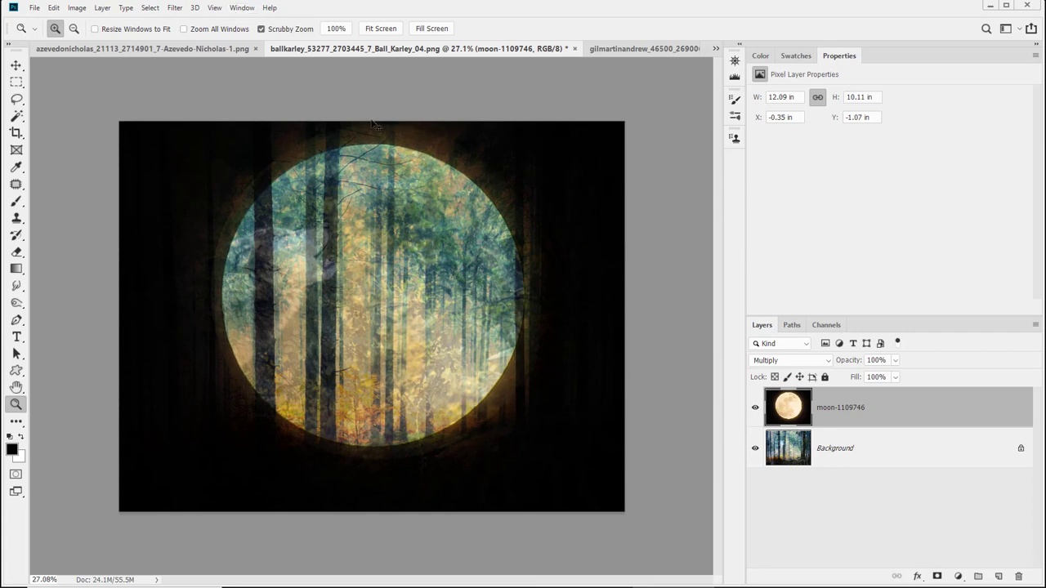
pyautogui.hotkey('ctrl', 'w')
# Step: Discard the moon composite's changes and zoom around the monster's eye and face in the city image
pyautogui.click(518, 224)
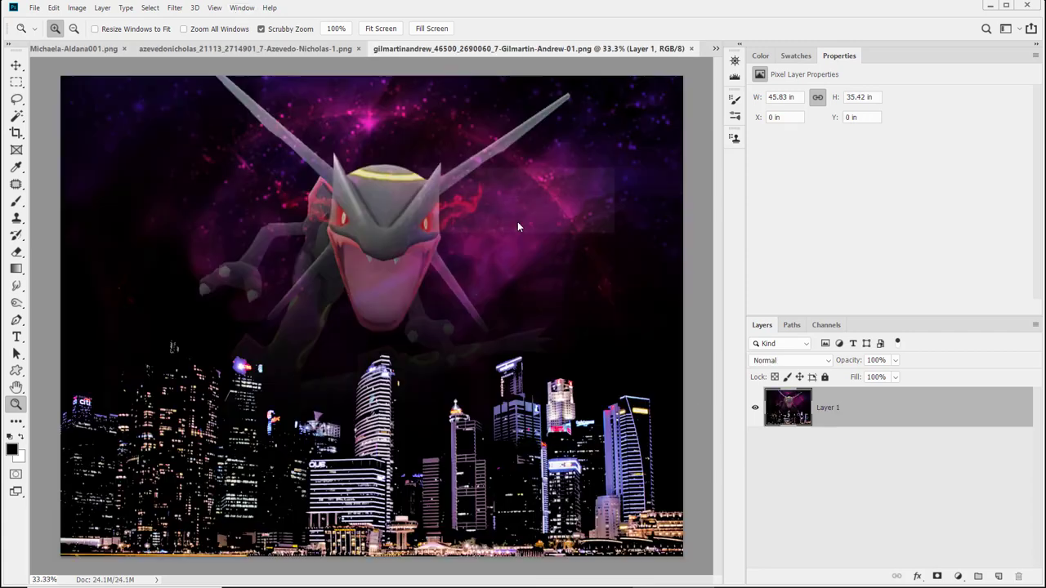
pyautogui.moveTo(344, 224); pyautogui.dragTo(343, 304)
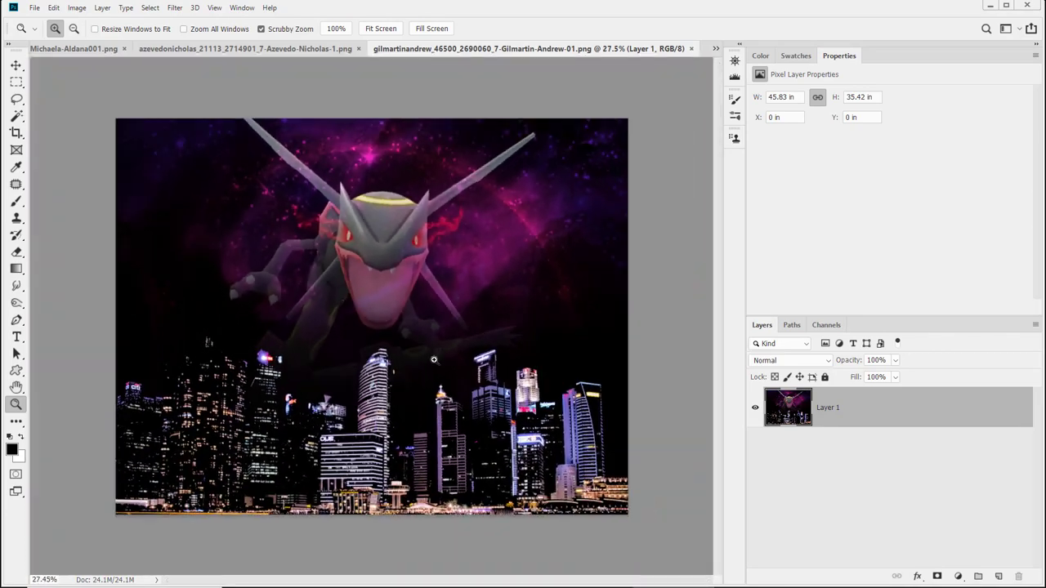
pyautogui.moveTo(389, 245); pyautogui.dragTo(418, 337)
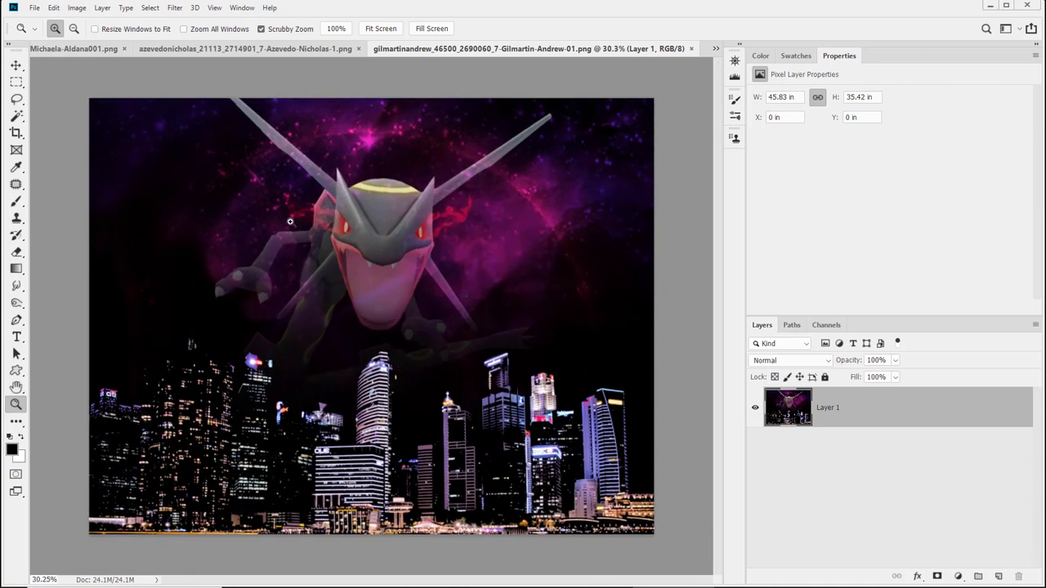
pyautogui.moveTo(290, 222); pyautogui.dragTo(292, 287)
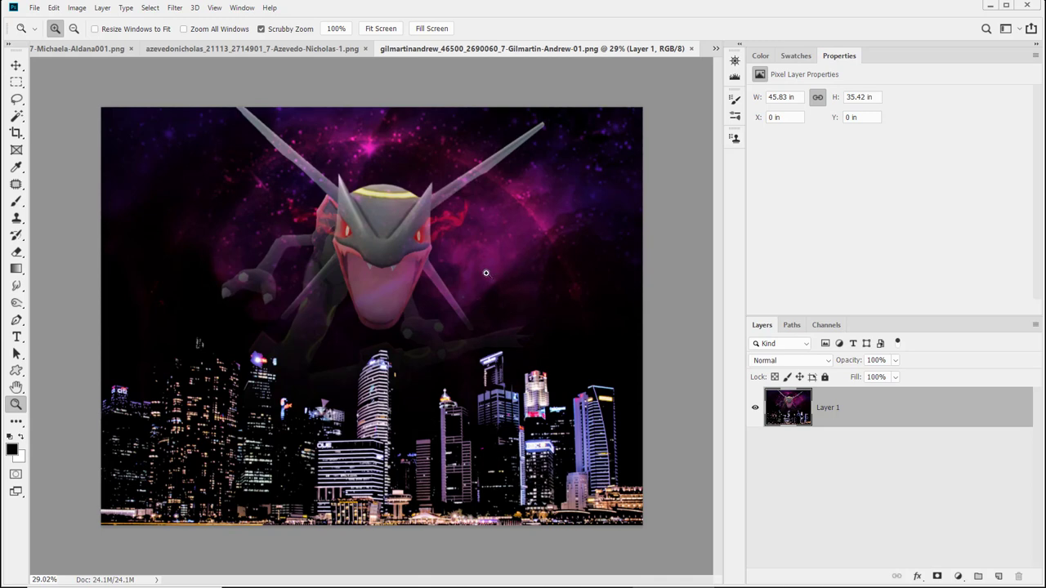
pyautogui.moveTo(485, 274); pyautogui.dragTo(495, 338)
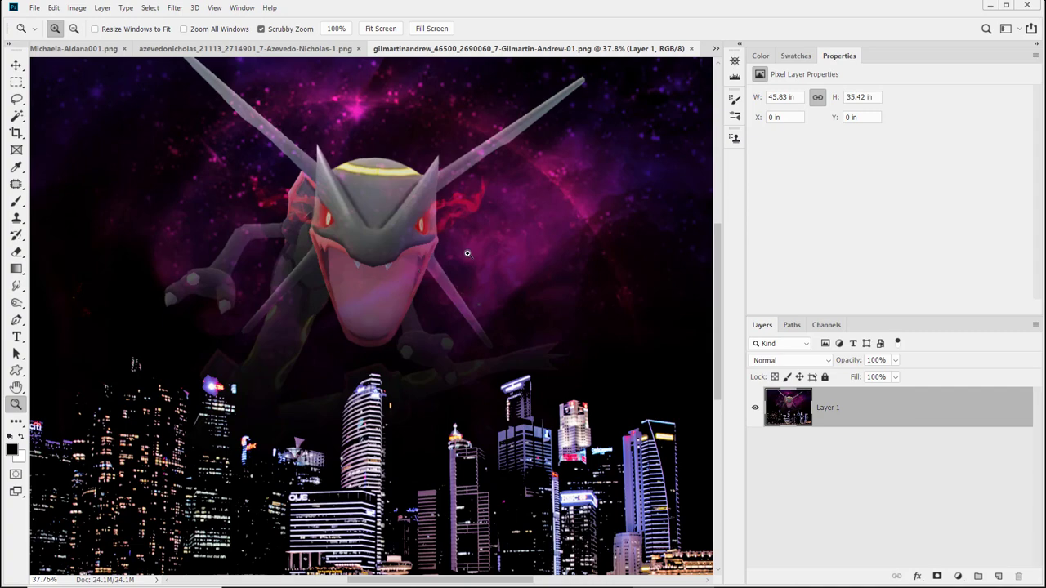
pyautogui.moveTo(349, 279); pyautogui.dragTo(333, 282)
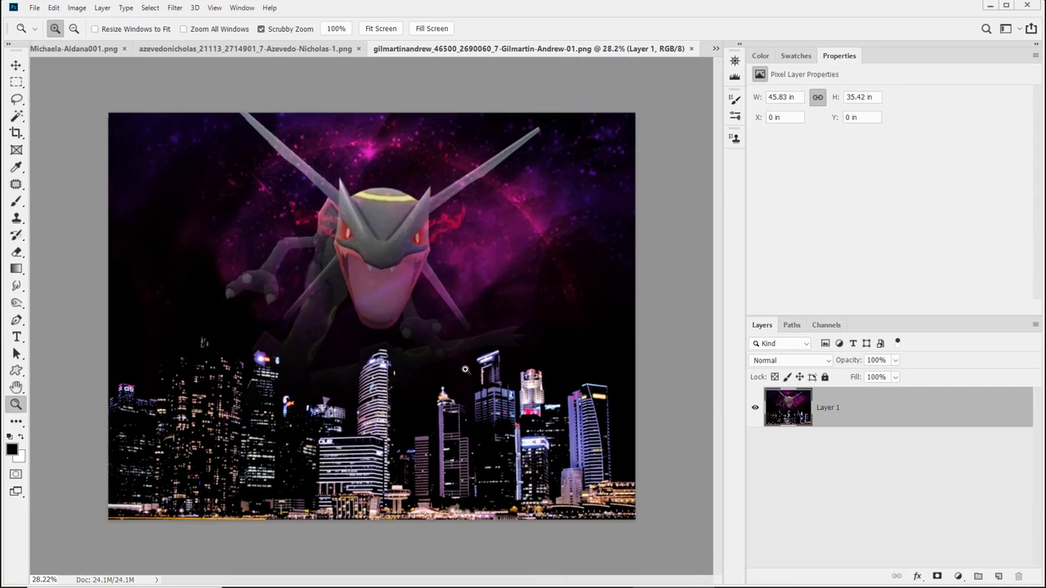
pyautogui.moveTo(353, 419); pyautogui.dragTo(366, 422)
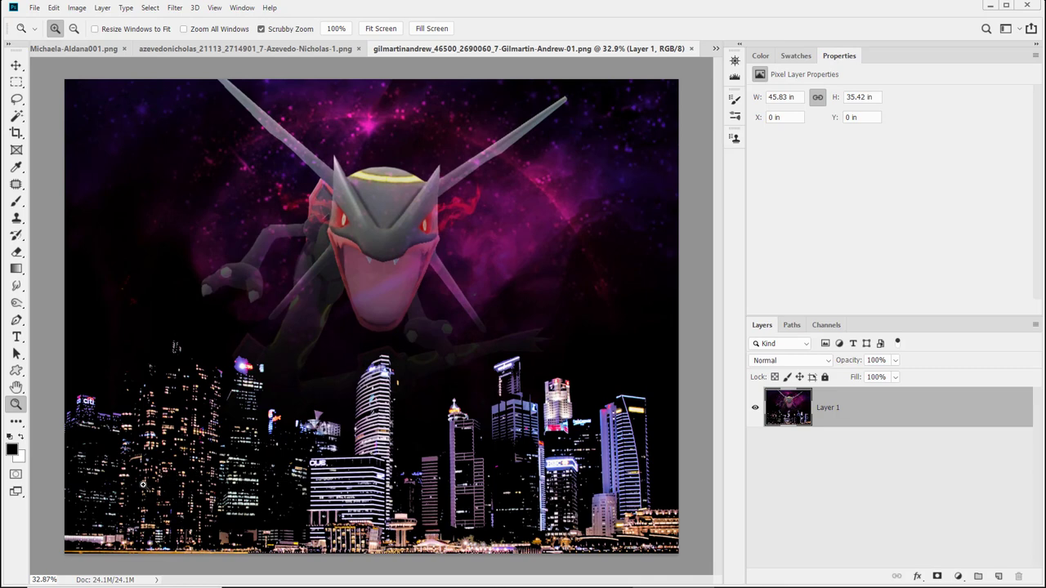
# Step: Show the document size info: 3300 × 2550 pixels at 72 pixels/inch
pyautogui.click(107, 580)
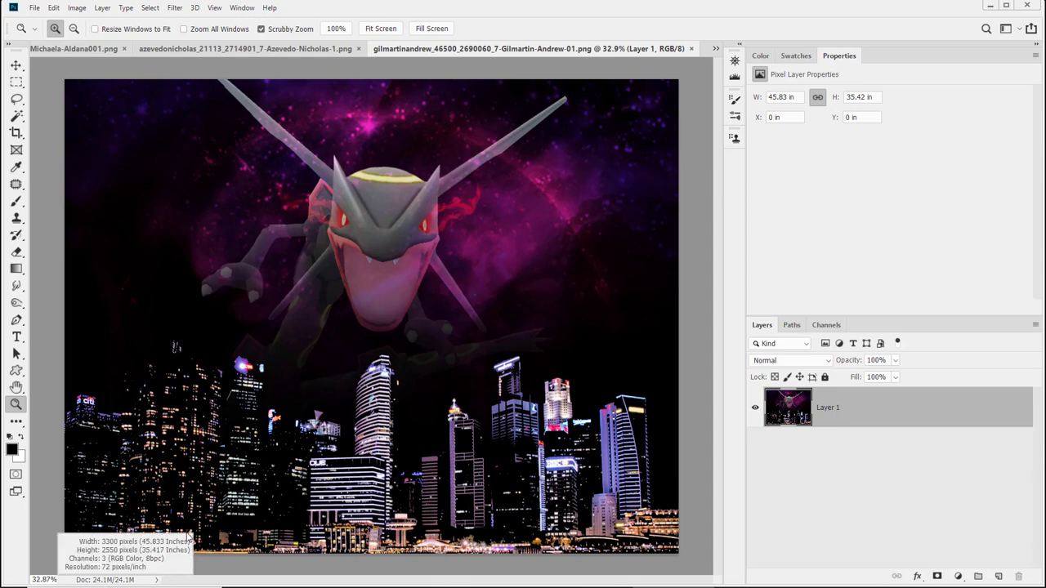
pyautogui.click(77, 9)
pyautogui.click(77, 10)
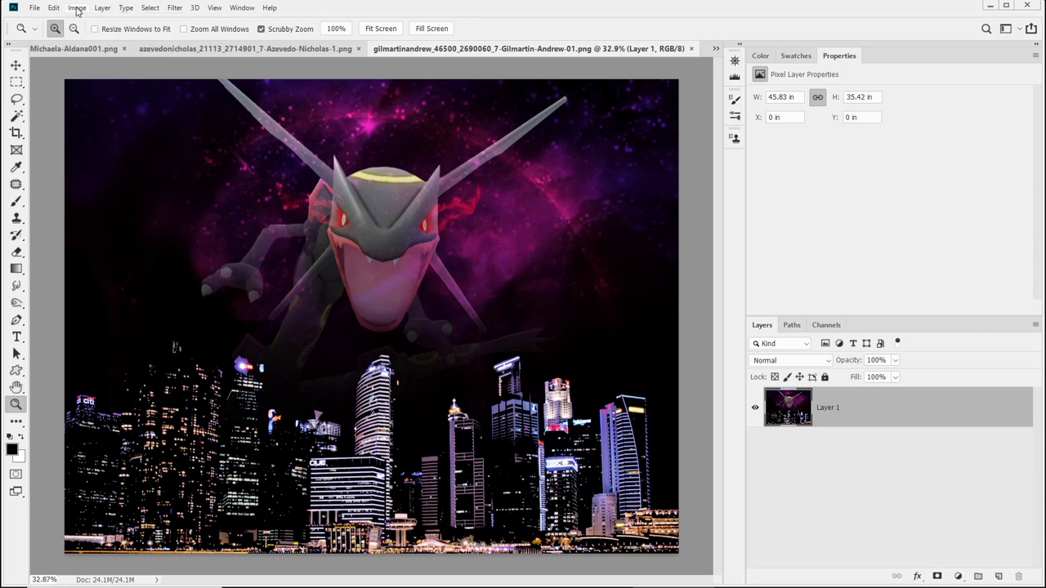
pyautogui.click(103, 580)
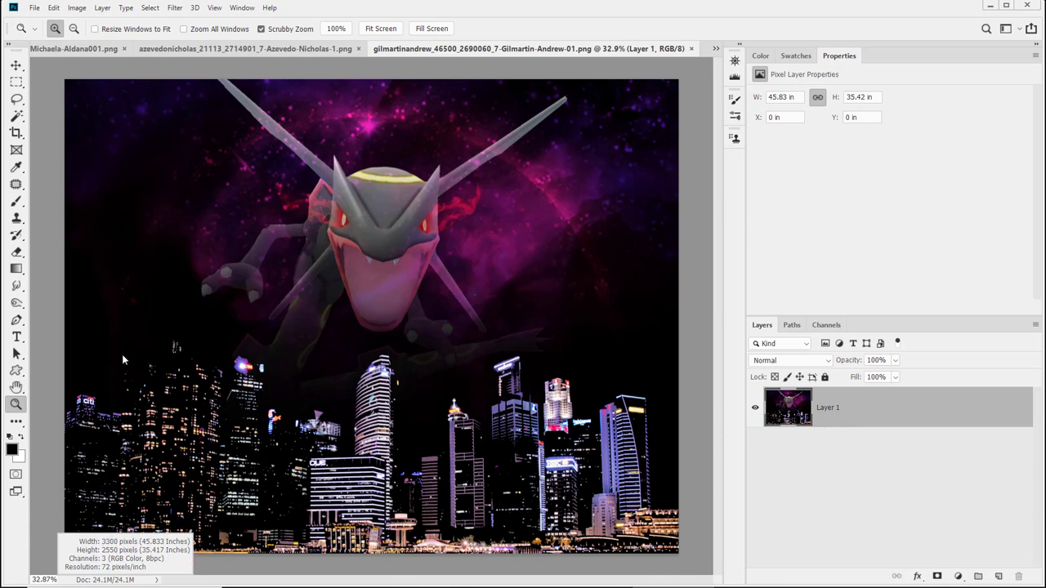
pyautogui.click(76, 8)
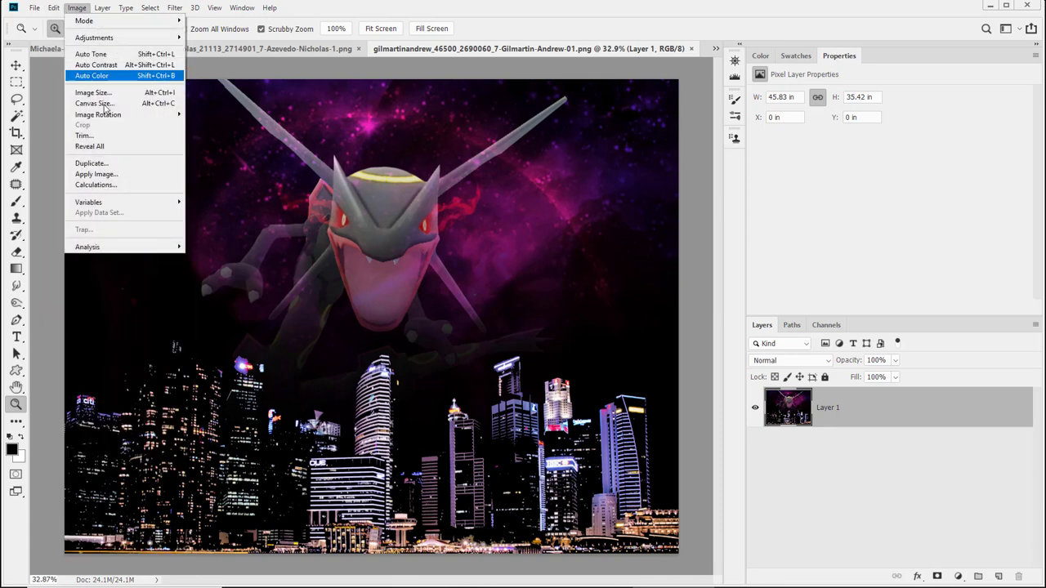
pyautogui.click(94, 92)
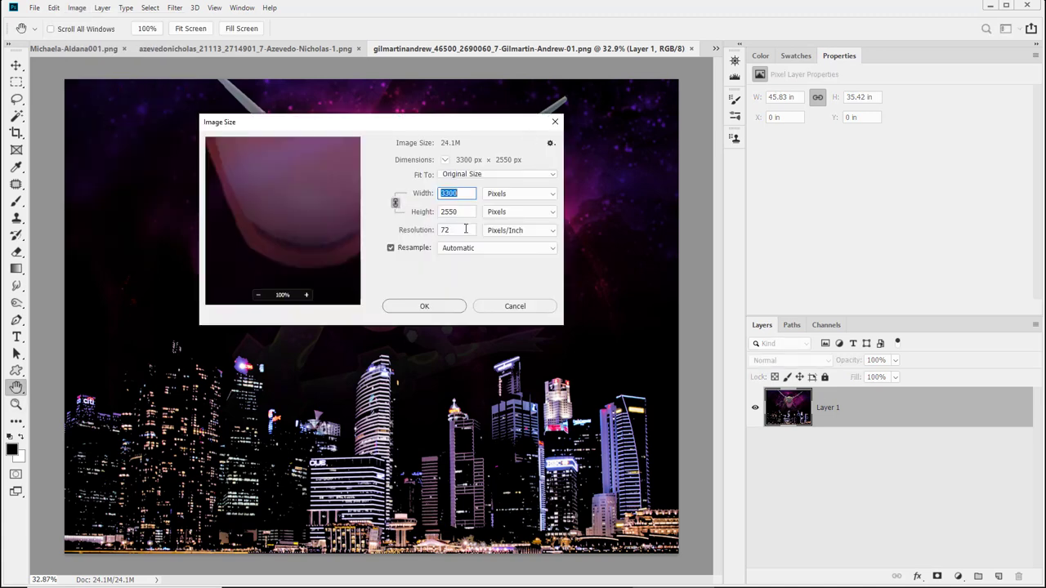
pyautogui.click(471, 230)
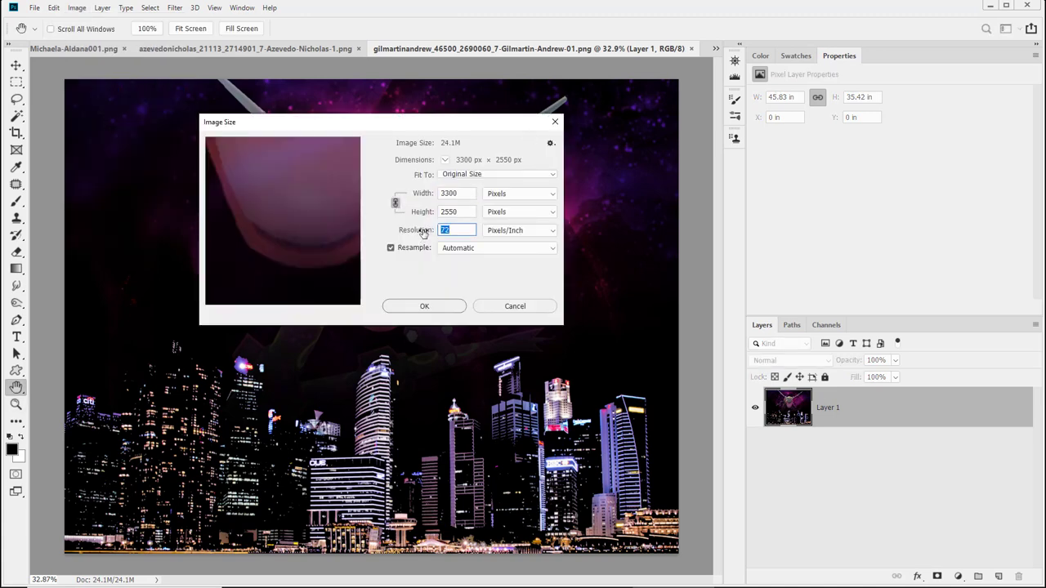
pyautogui.write('72.2')
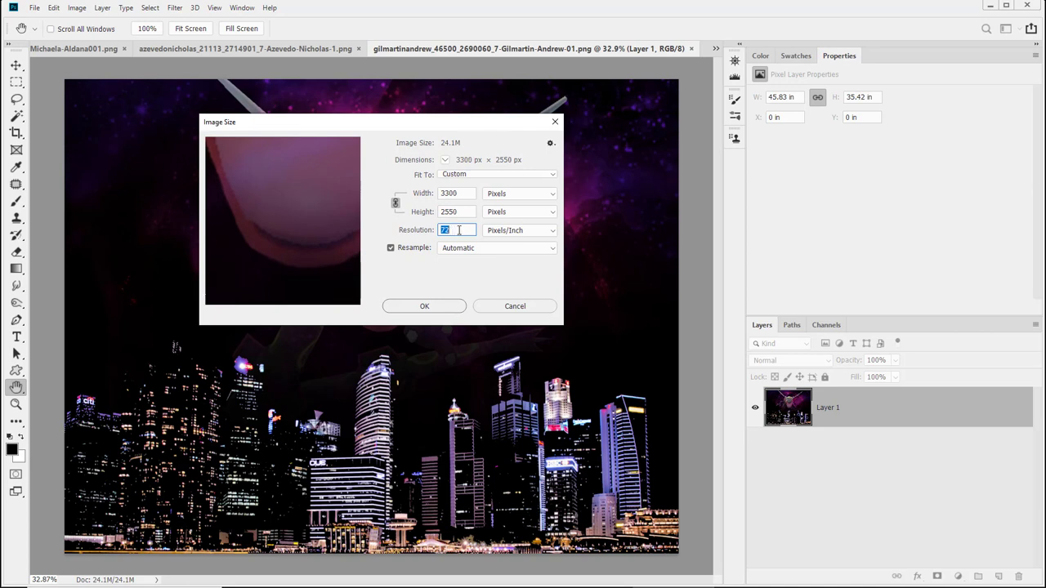
pyautogui.press('Down')
pyautogui.press('Down')
pyautogui.press('Down')
pyautogui.press('Down')
pyautogui.click(401, 248)
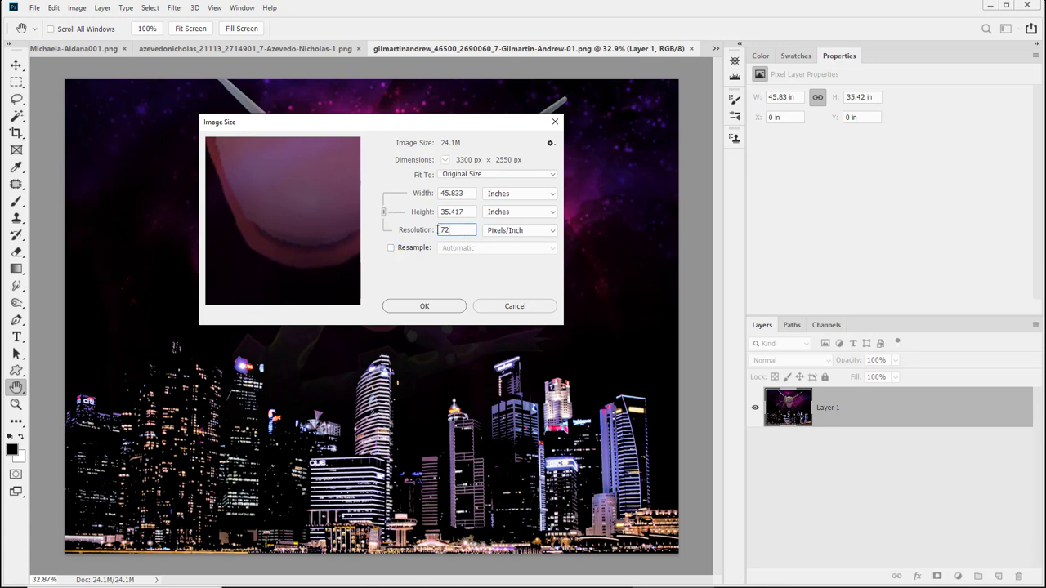
pyautogui.click(424, 230)
pyautogui.write('300')
pyautogui.click(490, 311)
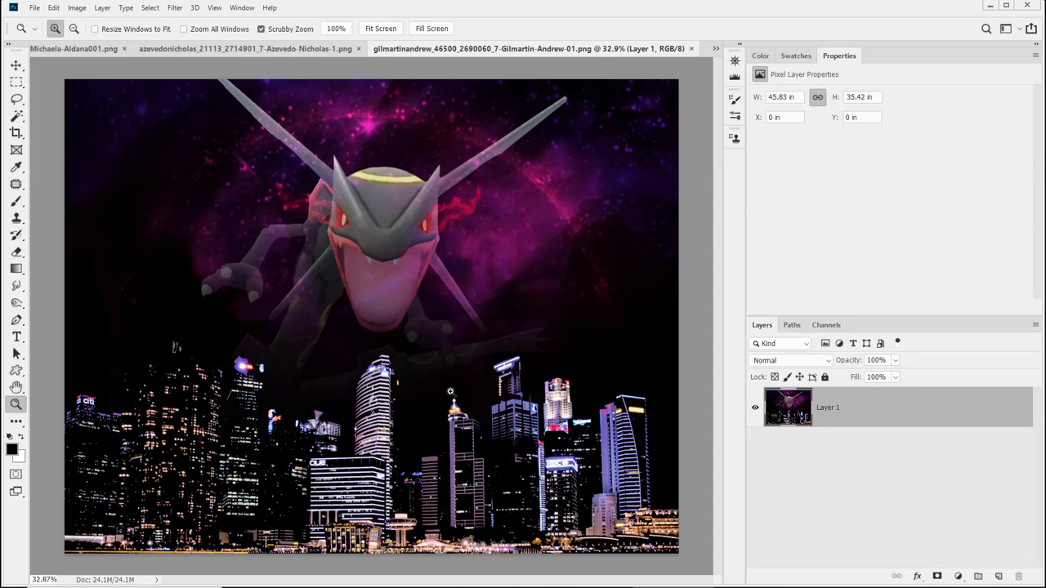
# Step: Deselect Layer 1 and add a Brightness/Contrast adjustment layer blended as Hard Light
pyautogui.click(817, 466)
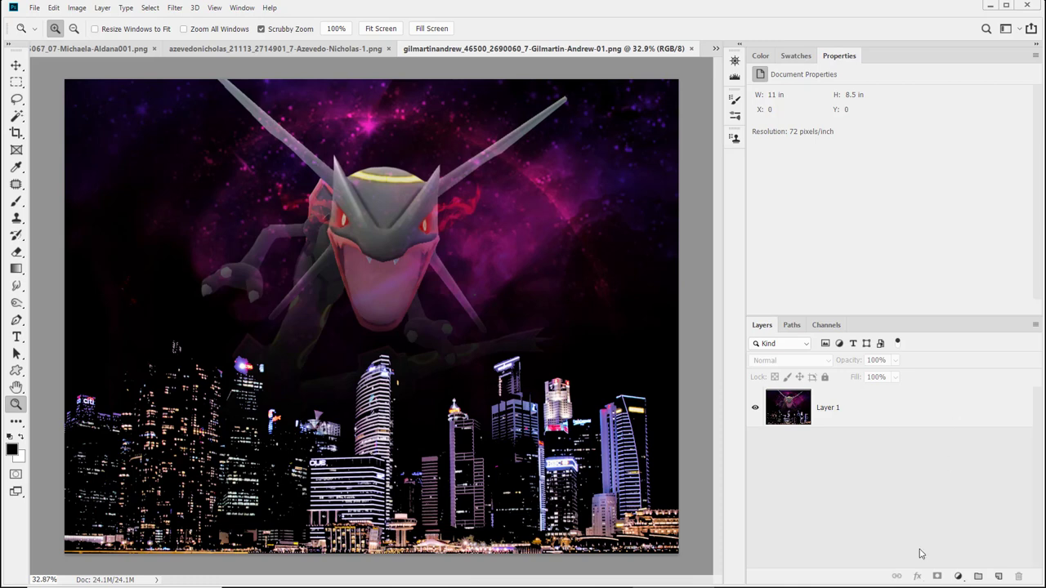
pyautogui.click(958, 577)
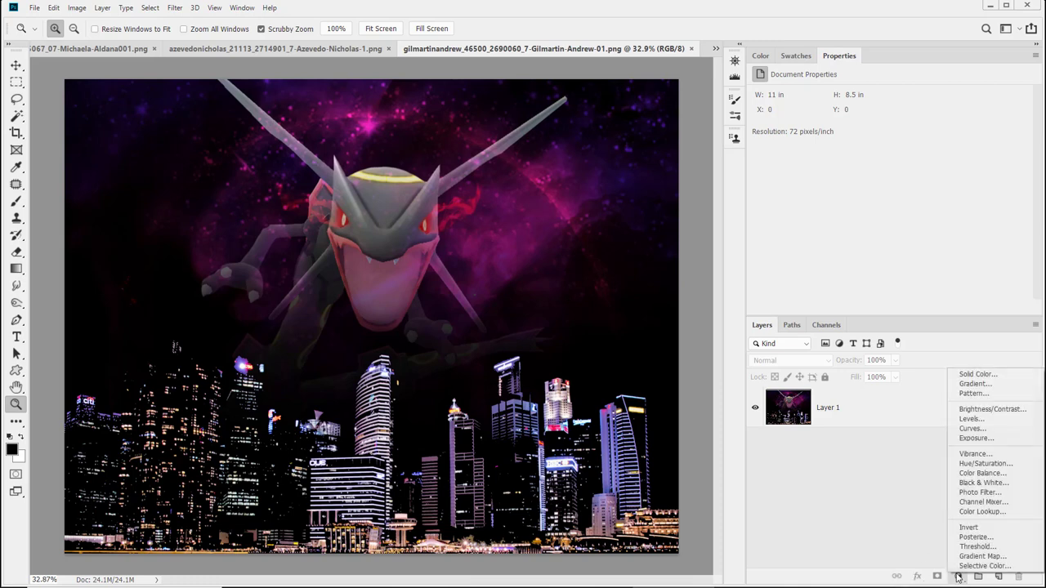
pyautogui.click(992, 409)
pyautogui.click(788, 360)
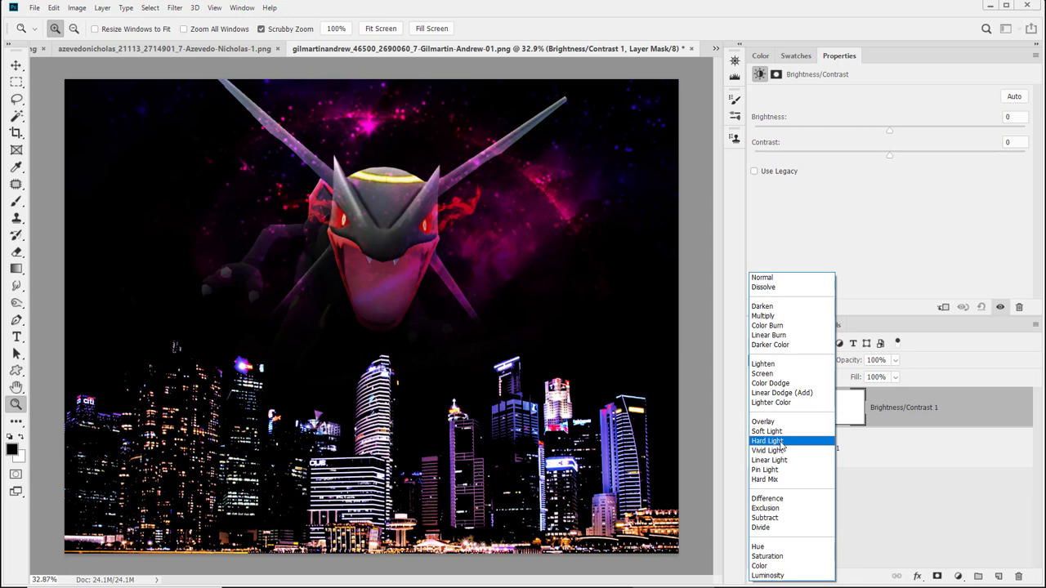
pyautogui.click(781, 442)
# Step: Toggle the Brightness/Contrast layer on and off to compare, leaving it hidden
pyautogui.click(755, 410)
pyautogui.click(755, 411)
pyautogui.click(755, 411)
pyautogui.click(755, 411)
pyautogui.click(755, 410)
pyautogui.click(754, 411)
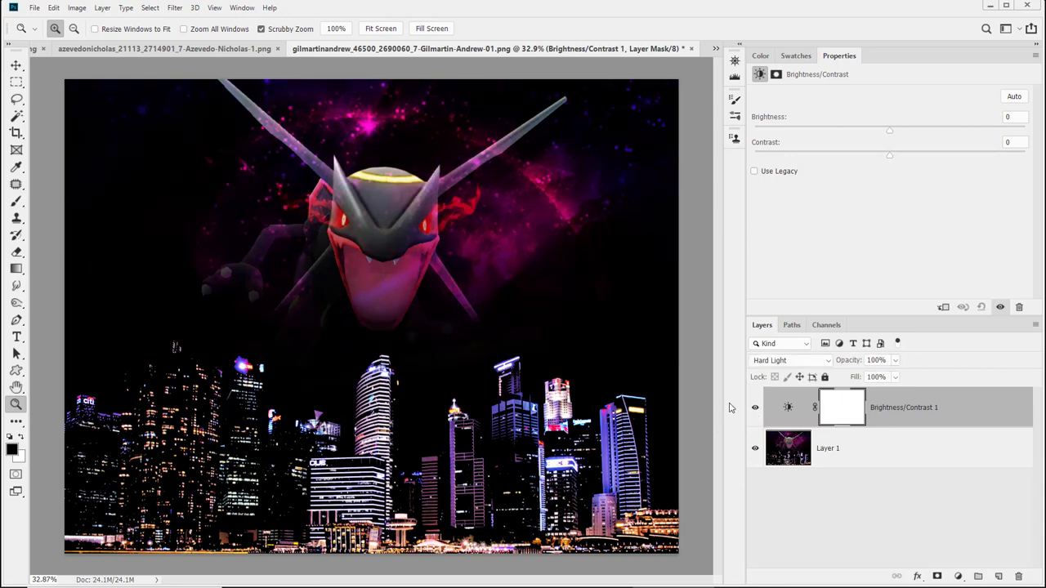
pyautogui.click(755, 409)
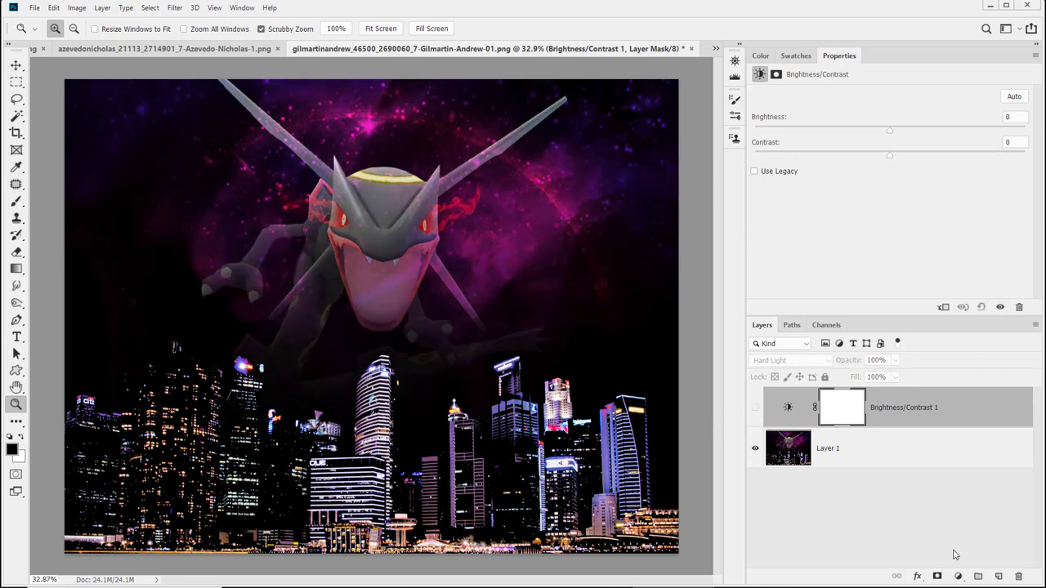
pyautogui.click(958, 576)
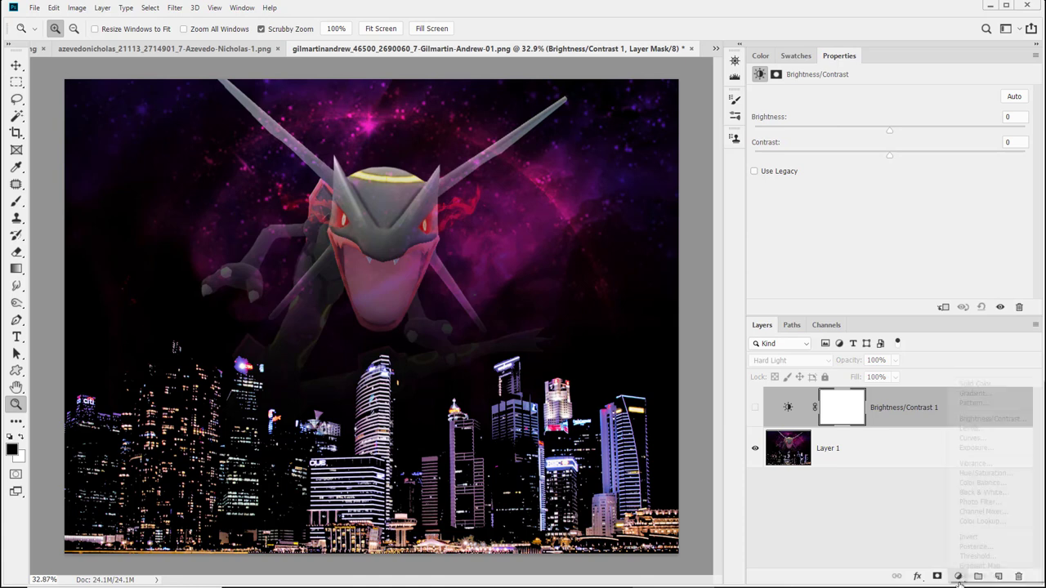
# Step: Add a Curves adjustment, pull in the white and black points, and shape an S-curve with two points
pyautogui.click(984, 438)
pyautogui.moveTo(973, 278); pyautogui.dragTo(950, 288)
pyautogui.moveTo(830, 278); pyautogui.dragTo(835, 280)
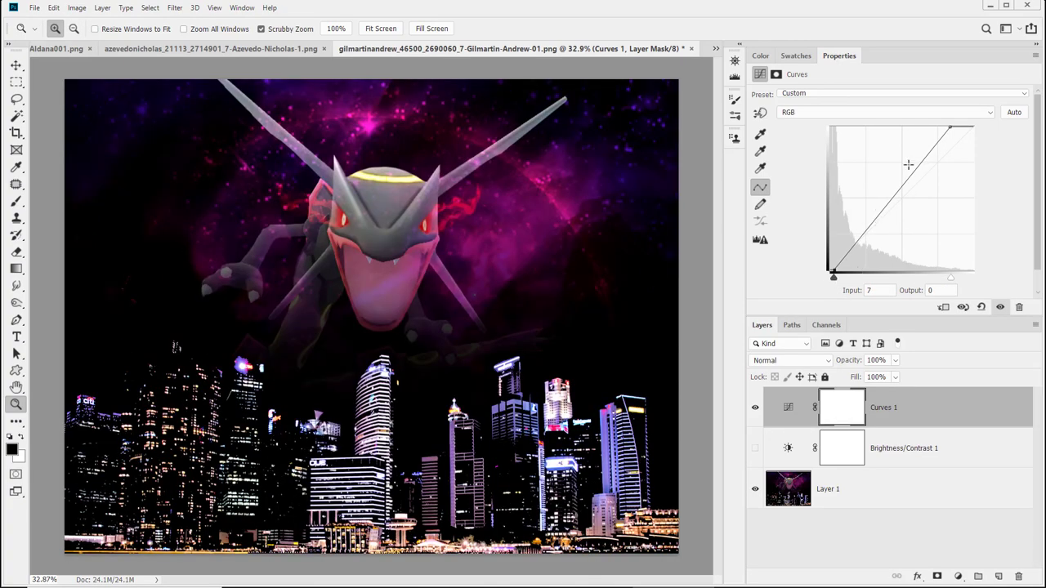
pyautogui.moveTo(908, 165)
pyautogui.mouseDown()
pyautogui.moveTo(910, 150)
pyautogui.moveTo(896, 154)
pyautogui.moveTo(918, 166)
pyautogui.moveTo(922, 154)
pyautogui.mouseUp()
pyautogui.moveTo(872, 219)
pyautogui.mouseDown()
pyautogui.moveTo(850, 257)
pyautogui.moveTo(857, 236)
pyautogui.moveTo(872, 232)
pyautogui.mouseUp()
# Step: Compare the Curves 1 layer on and off, leaving it hidden
pyautogui.click(755, 412)
pyautogui.click(755, 412)
pyautogui.click(755, 412)
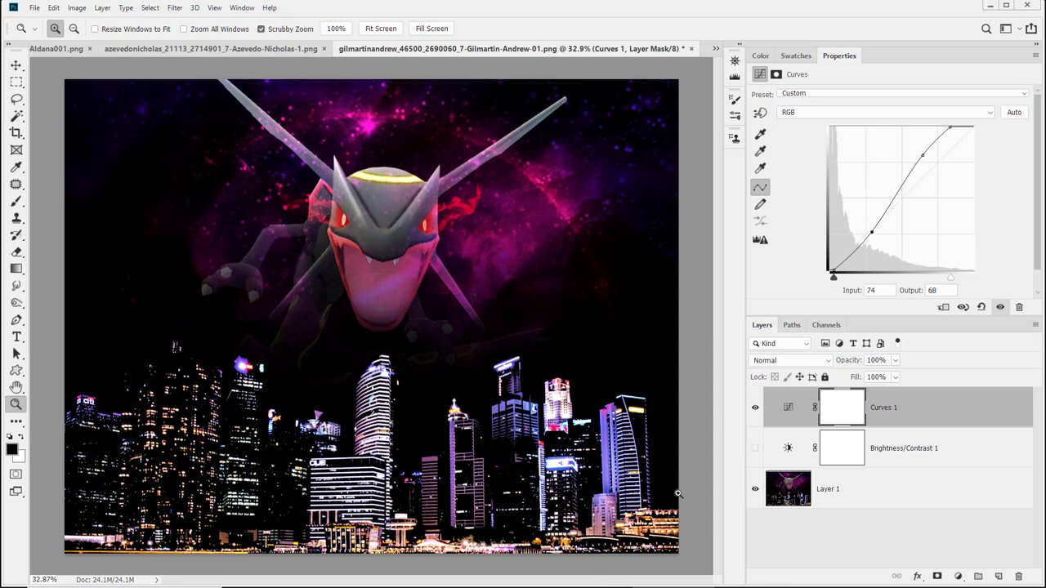
pyautogui.click(756, 413)
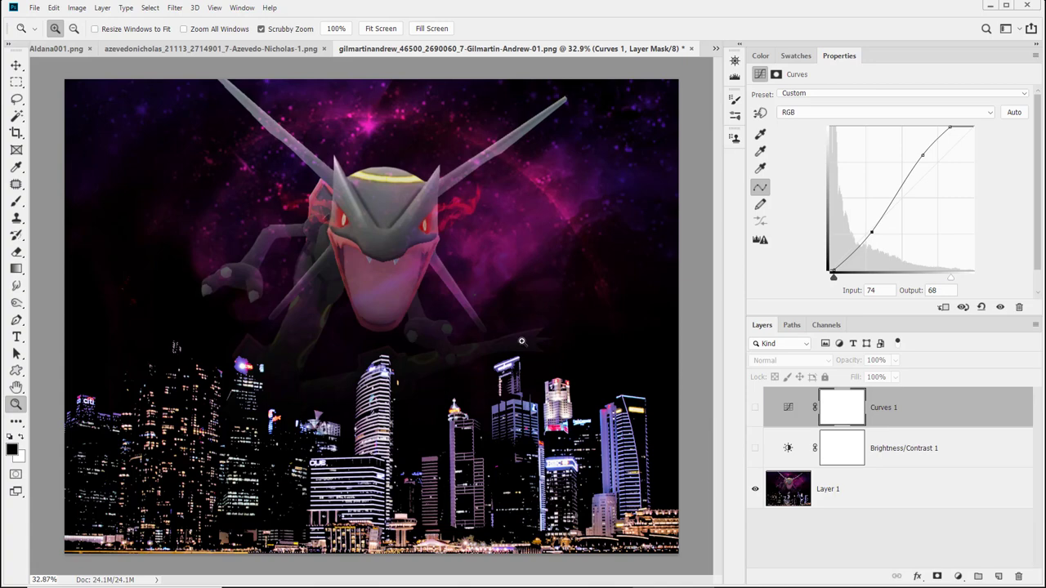
pyautogui.moveTo(423, 399); pyautogui.dragTo(424, 441)
pyautogui.scroll(-2, 470, 449)
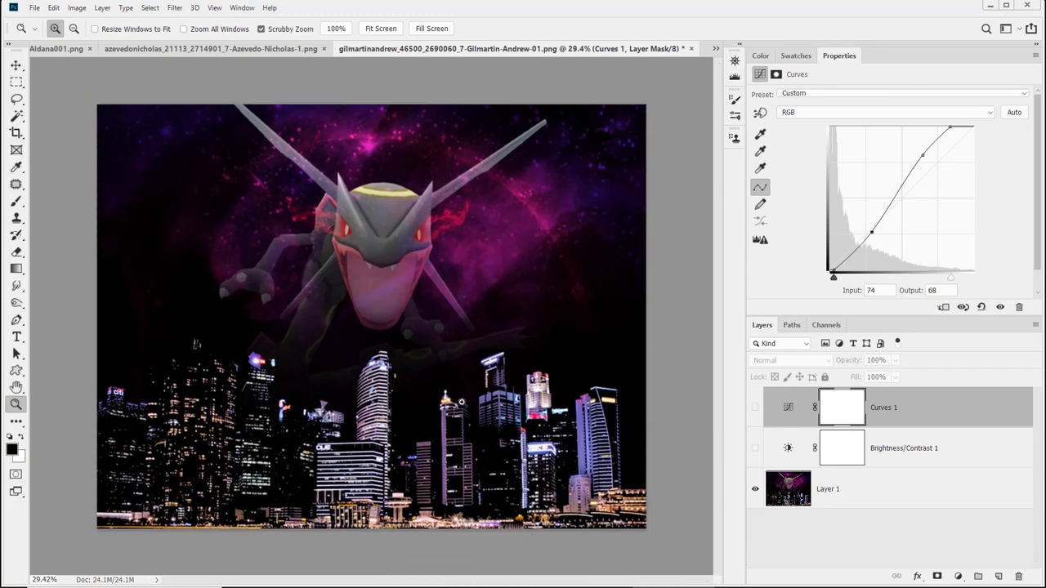
pyautogui.moveTo(490, 359); pyautogui.dragTo(508, 382)
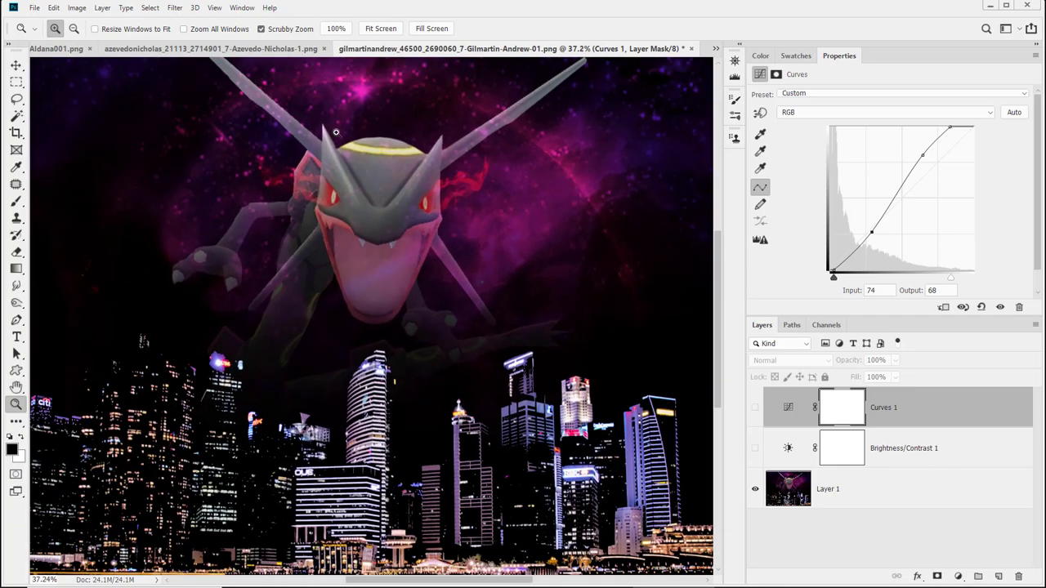
pyautogui.moveTo(337, 133); pyautogui.dragTo(428, 228)
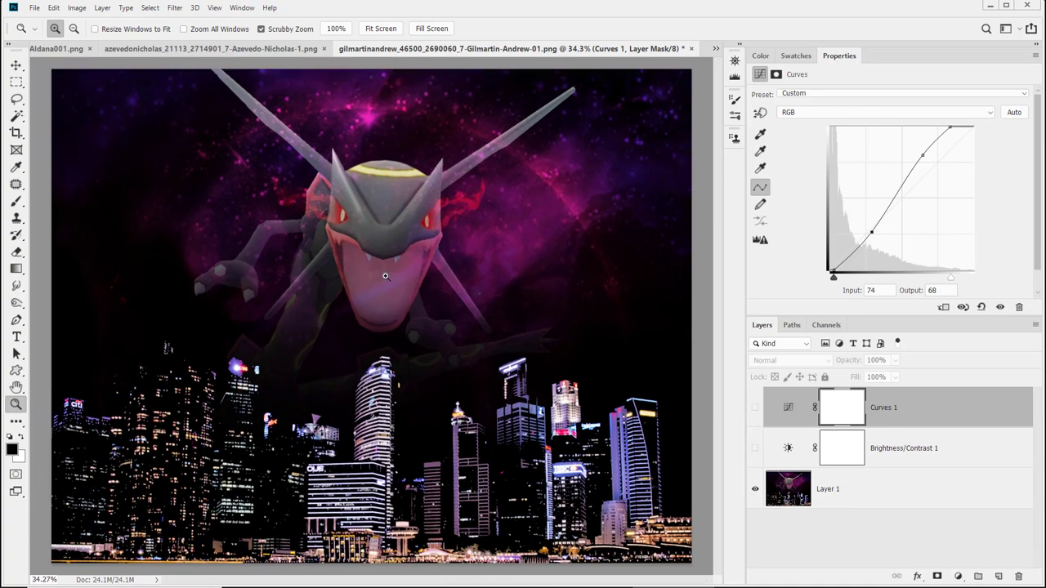
pyautogui.moveTo(386, 276); pyautogui.dragTo(441, 298)
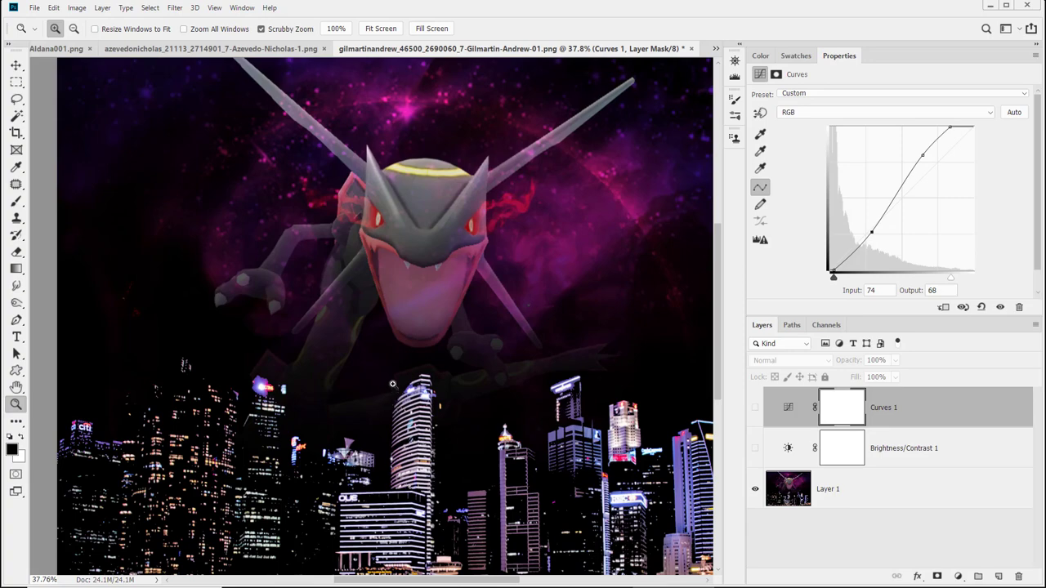
pyautogui.moveTo(386, 269); pyautogui.dragTo(381, 325)
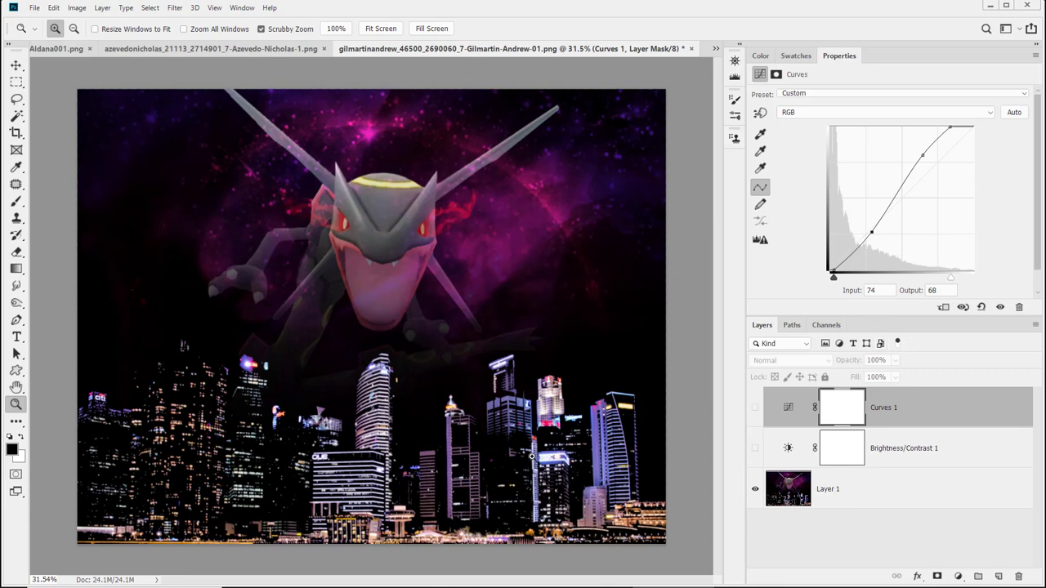
pyautogui.click(104, 580)
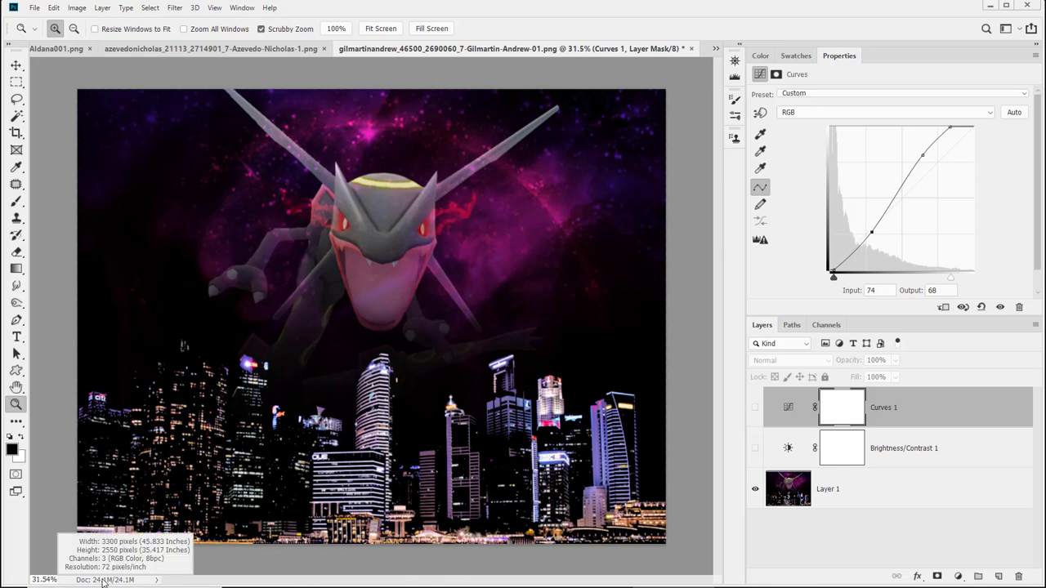